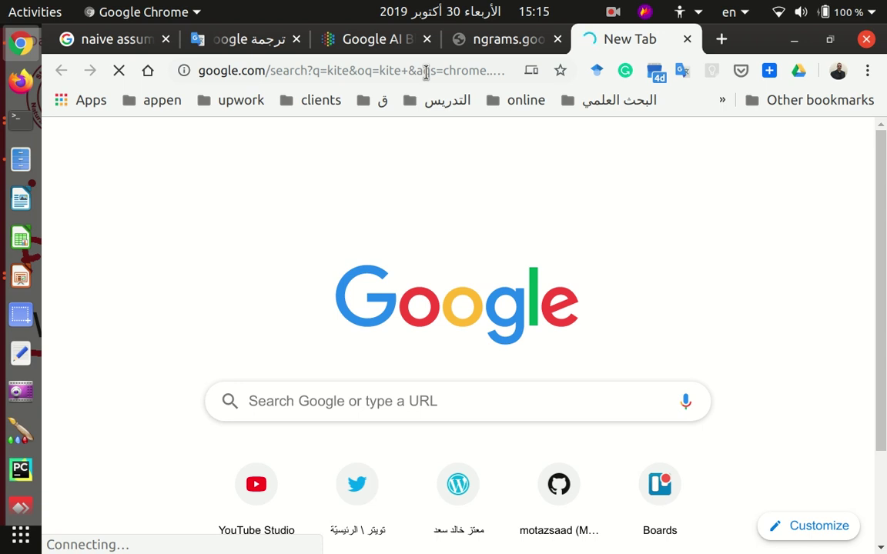
Turn Wi-Fi on through the USB Wi-Fi adapter's network selection.
left_click(426, 72)
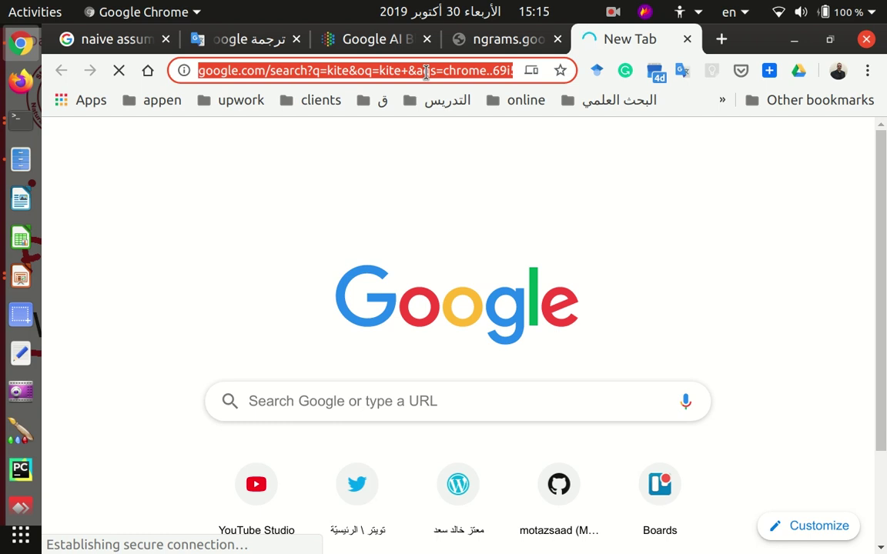
left_click(777, 17)
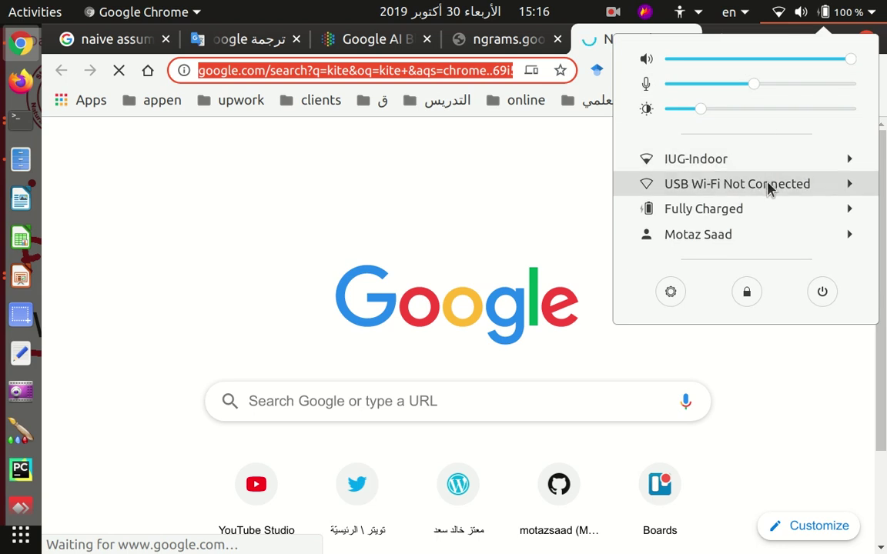
left_click(770, 186)
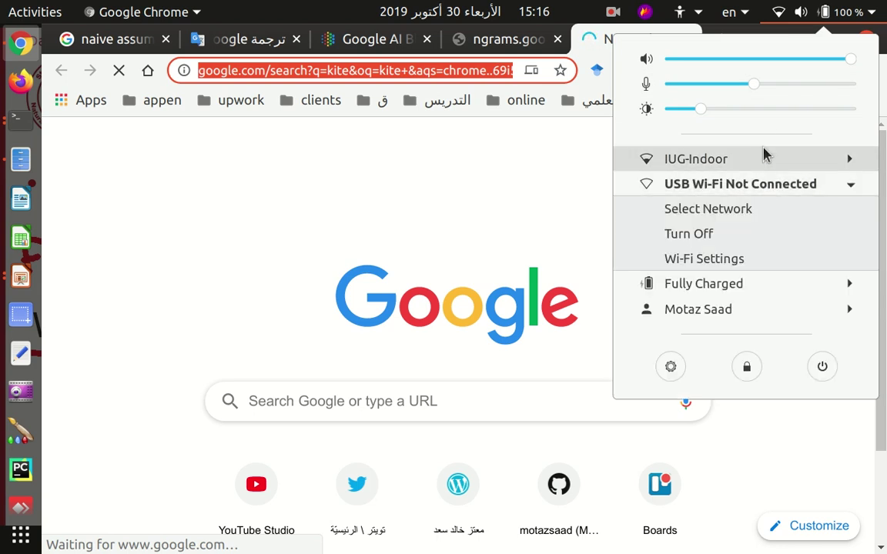
left_click(745, 187)
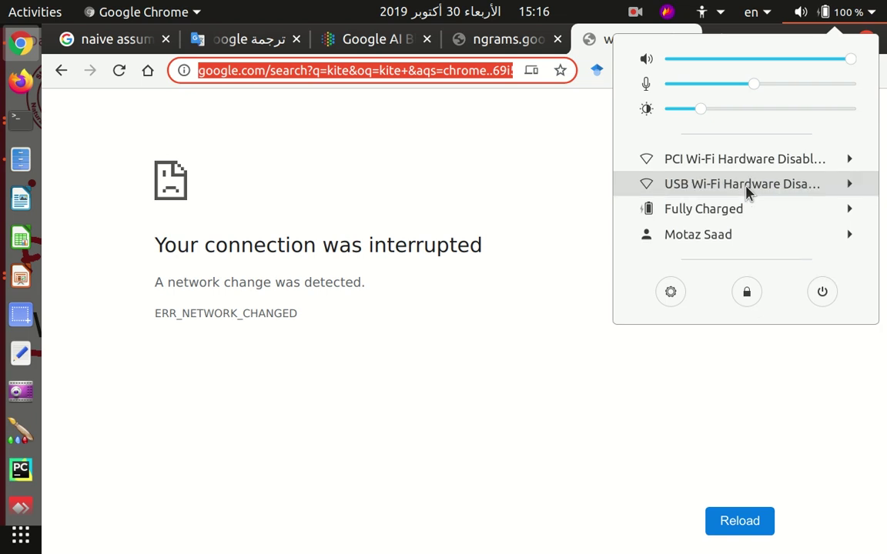
left_click(750, 188)
left_click(754, 212)
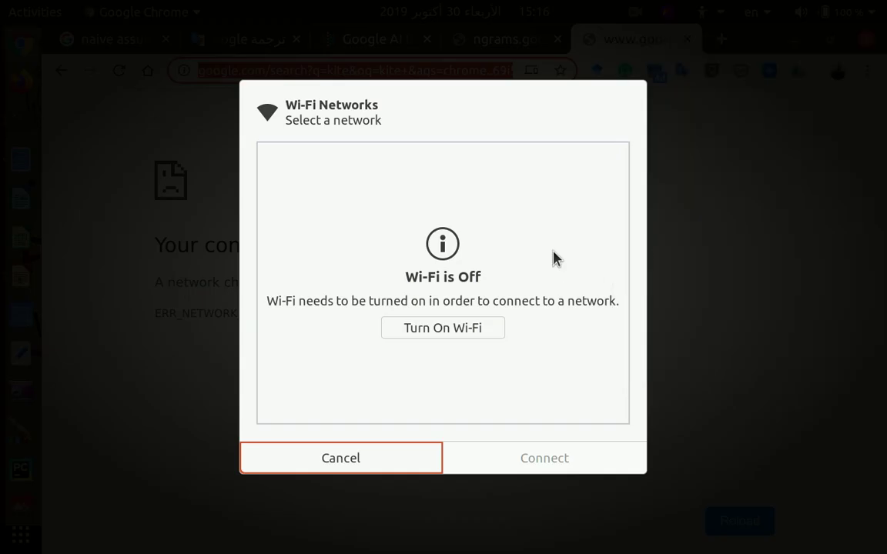
left_click(441, 333)
left_click(429, 333)
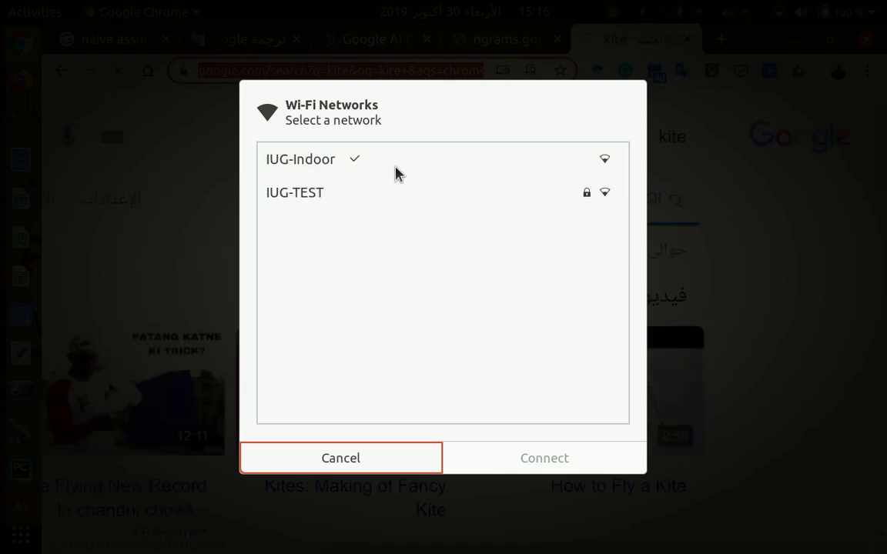
left_click(312, 158)
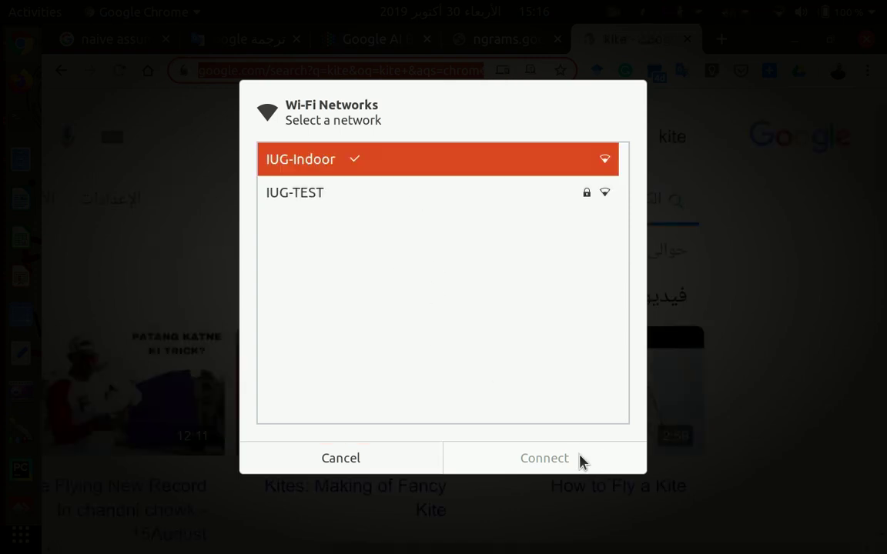
left_click(350, 200)
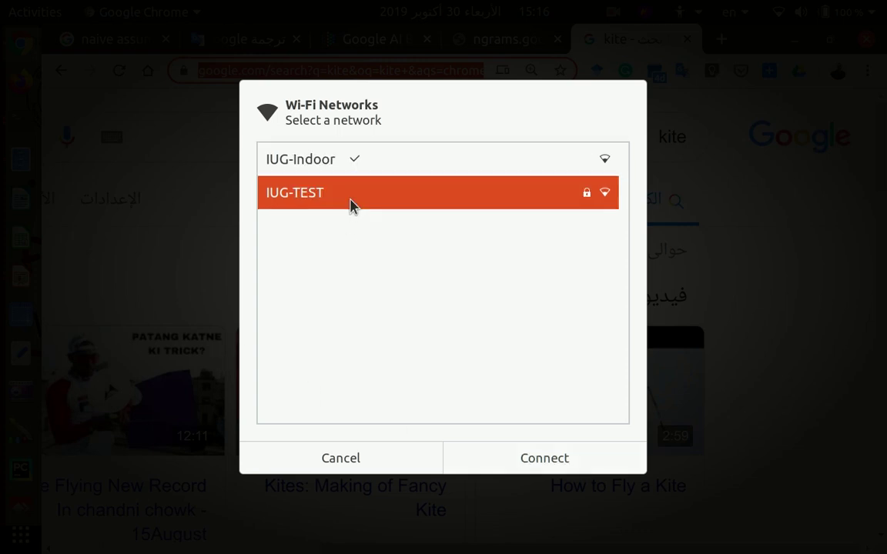
left_click(295, 157)
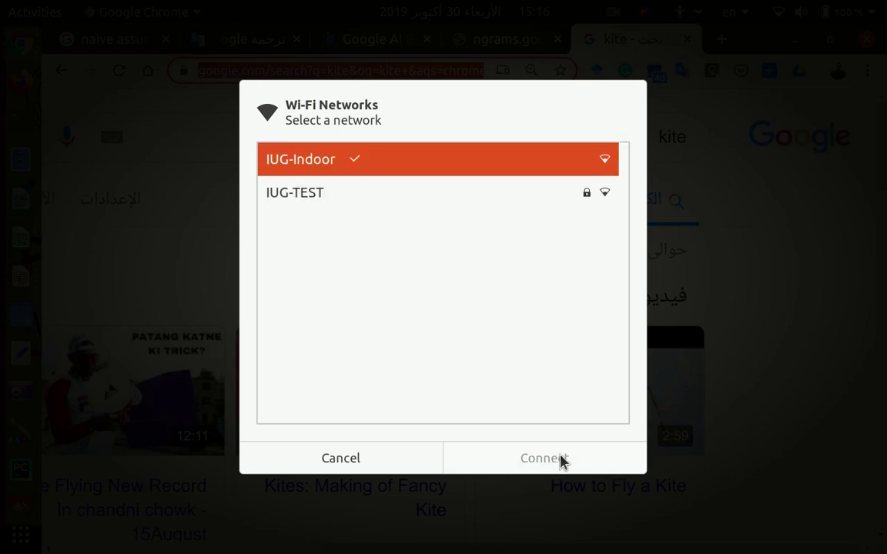
left_click(340, 458)
Try to connect the PCI Wi-Fi adapter to the IUG-Indoor network.
left_click(800, 11)
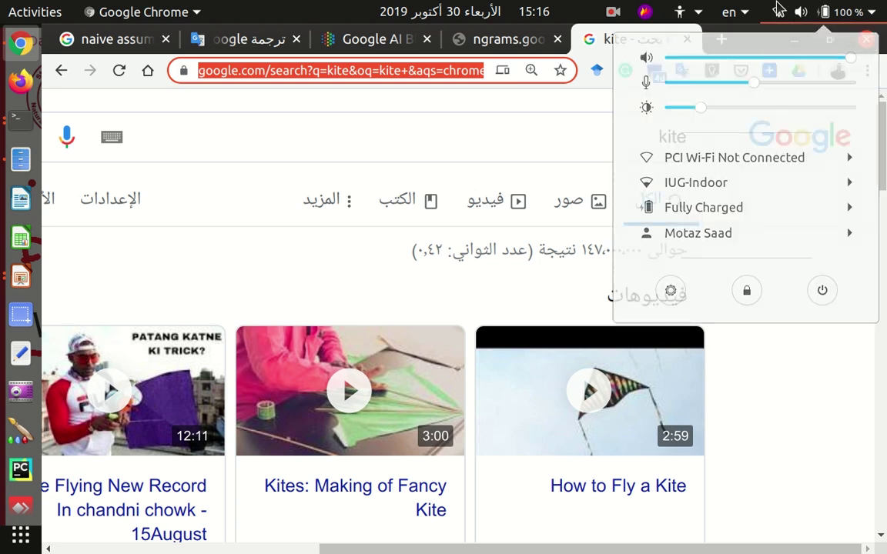
left_click(772, 157)
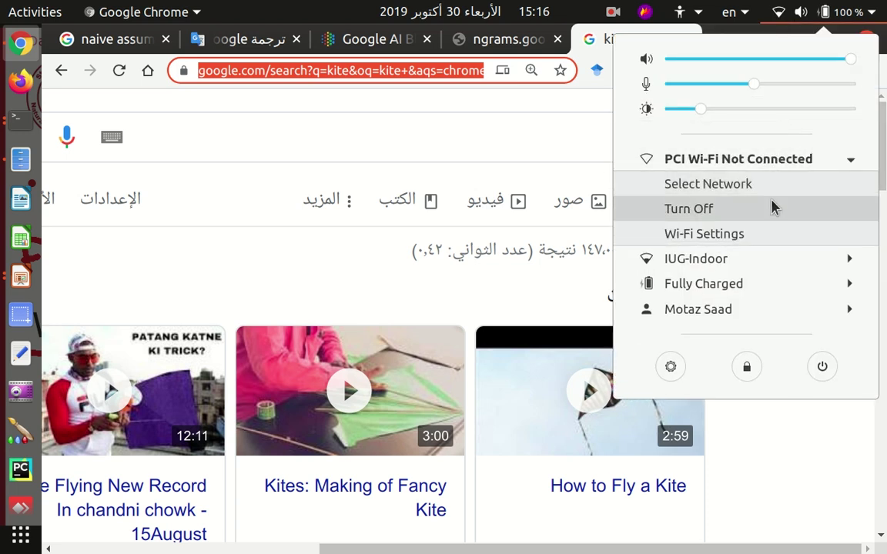
left_click(769, 188)
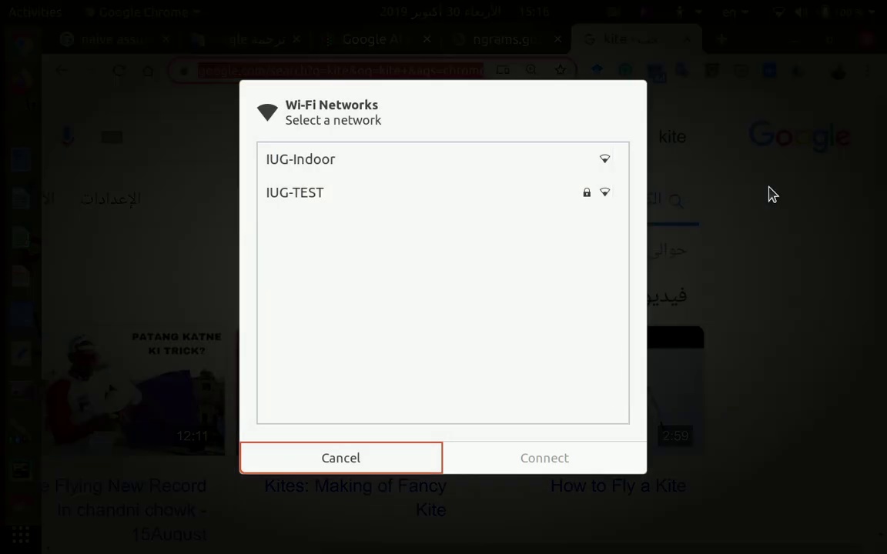
left_click(472, 159)
key("Return")
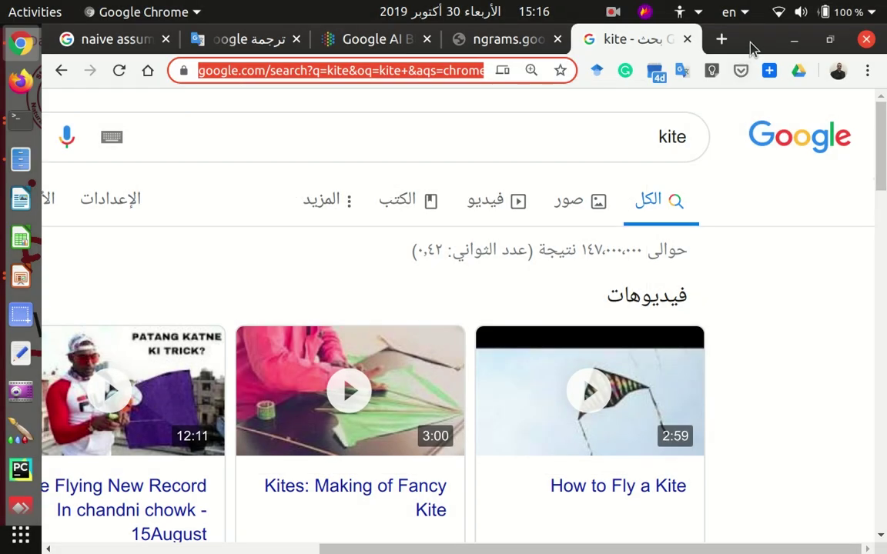
Turn Wi-Fi off for the adapter connected to IUG-Indoor, and turn it back on for the PCI Wi-Fi adapter.
left_click(776, 17)
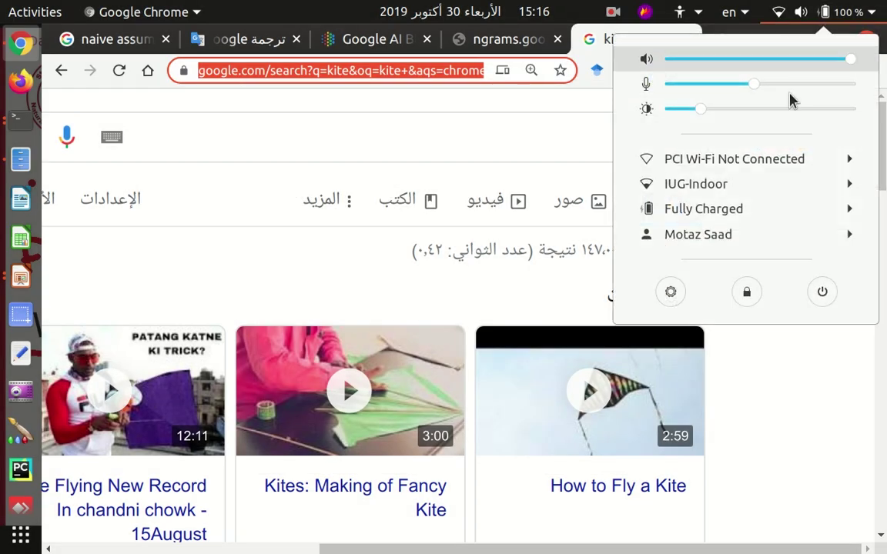
left_click(714, 189)
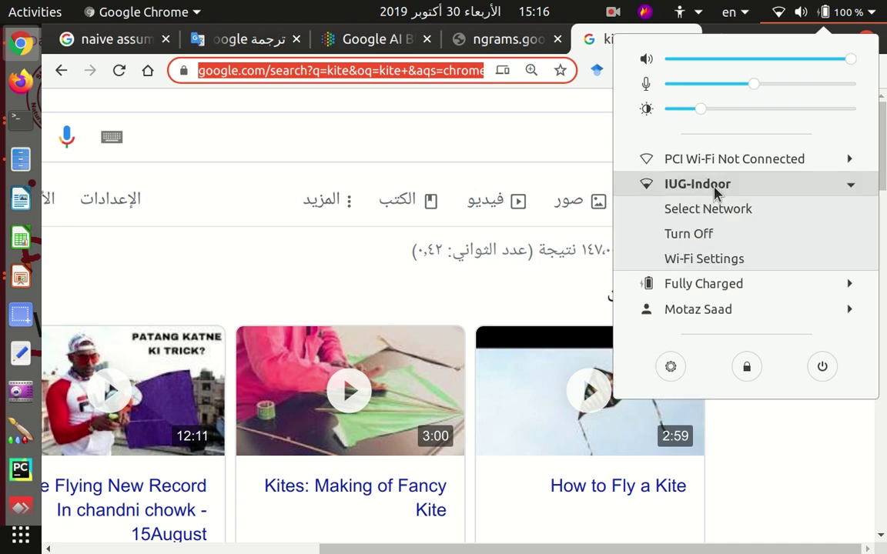
left_click(714, 235)
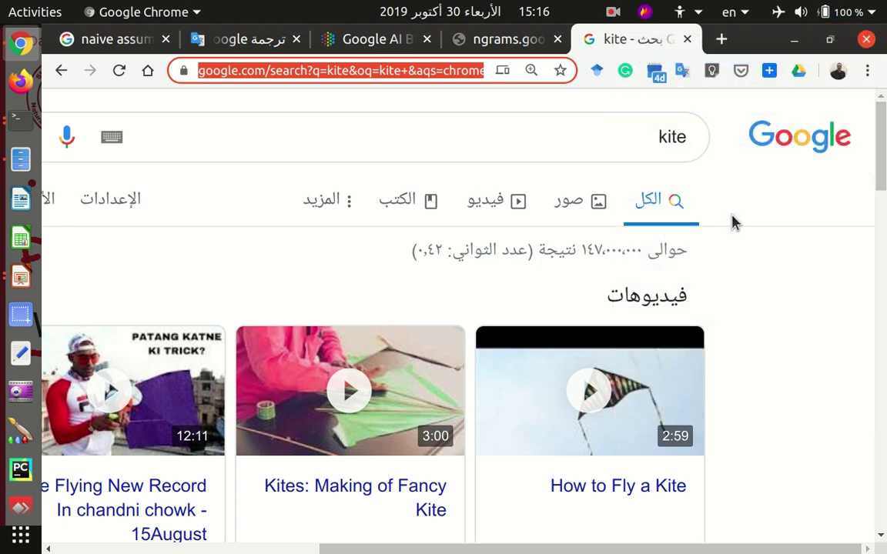
left_click(777, 12)
left_click(782, 156)
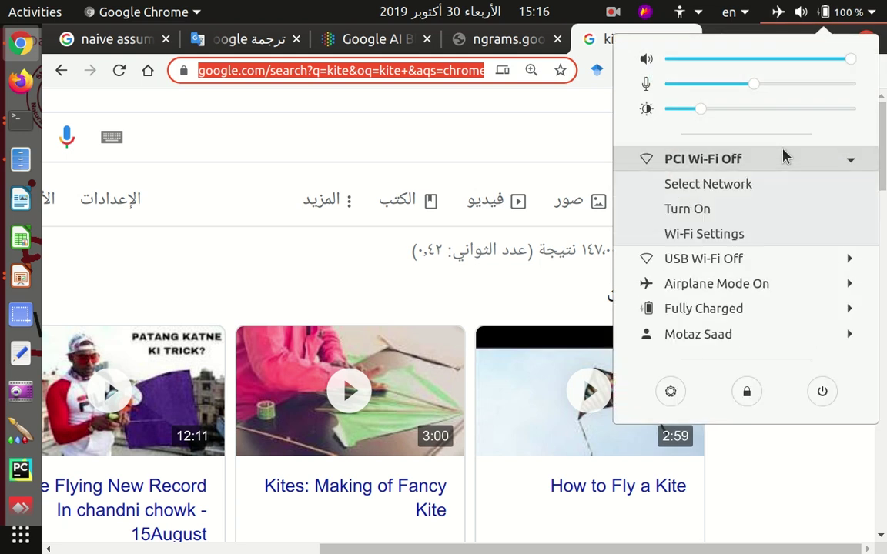
left_click(755, 211)
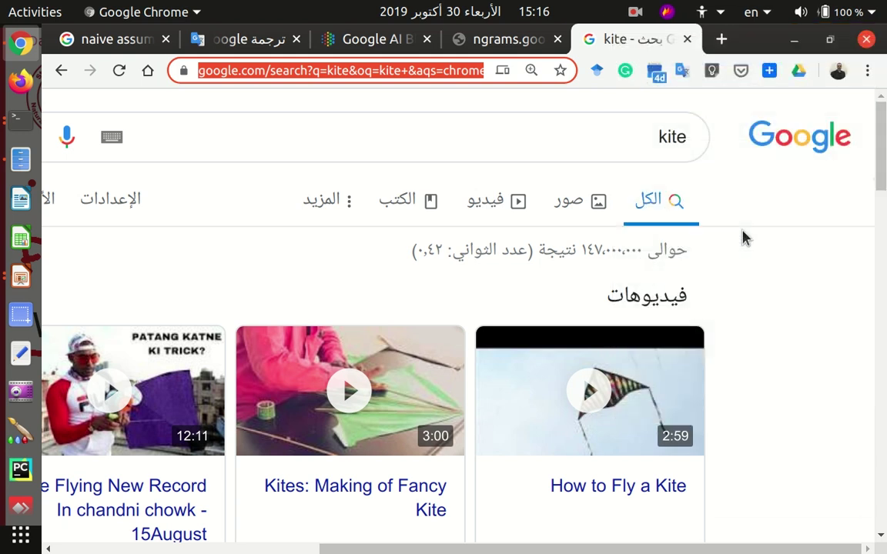
left_click(762, 17)
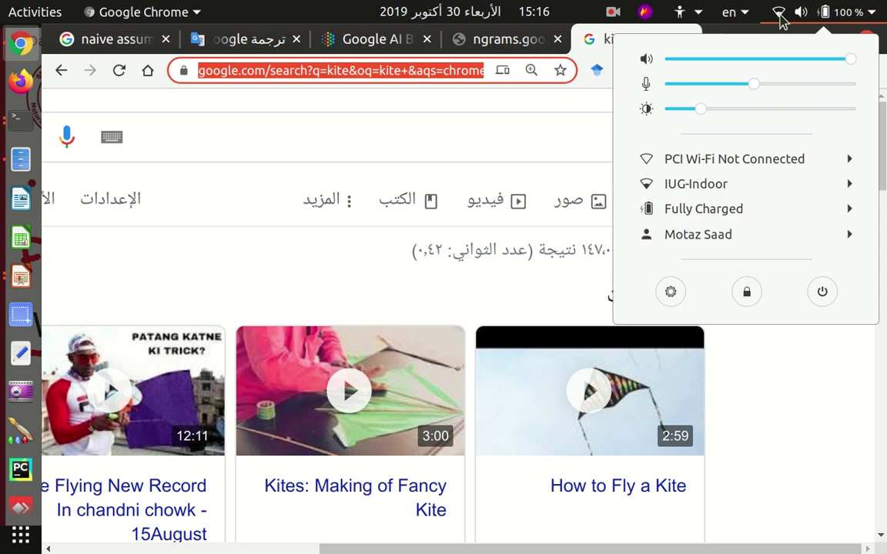
left_click(758, 162)
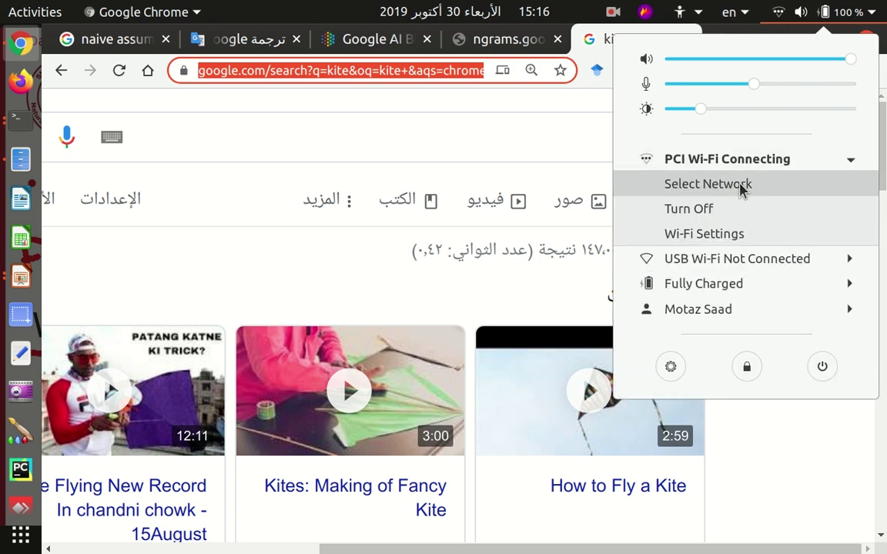
left_click(742, 189)
left_click(336, 163)
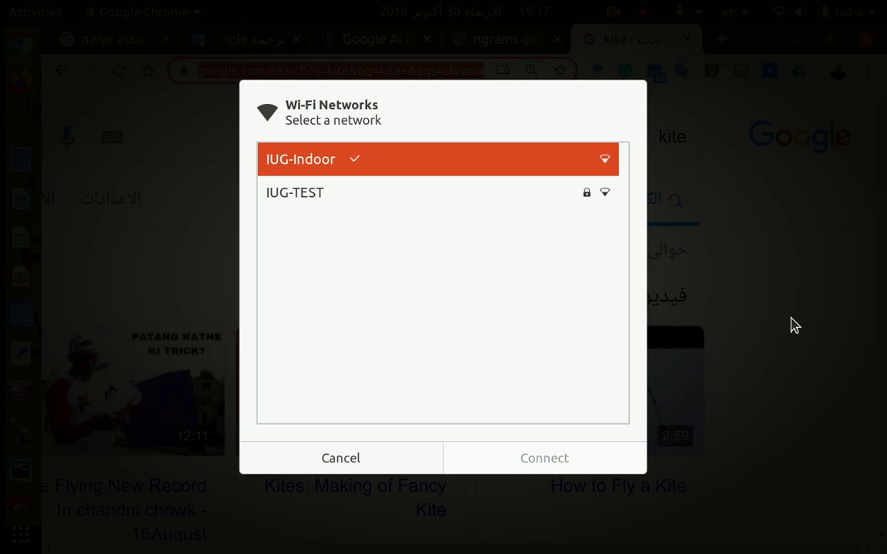
left_click(340, 191)
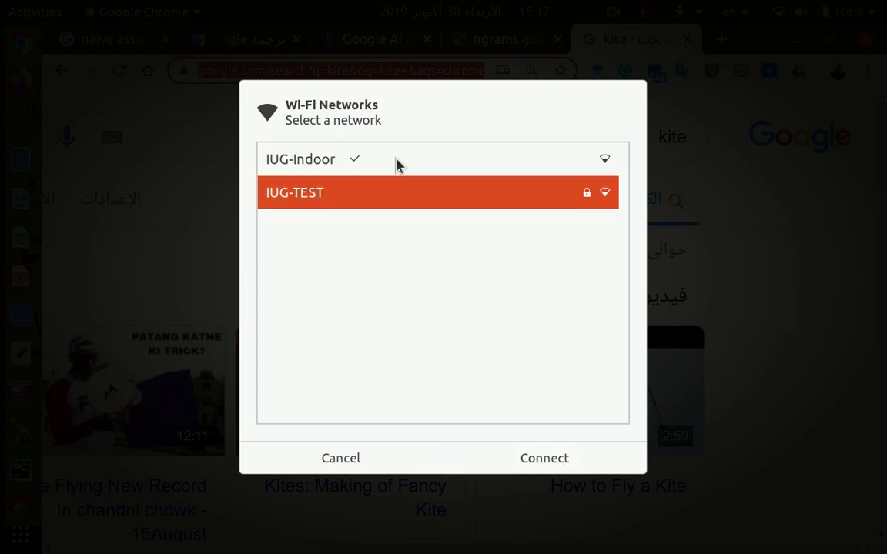
left_click(396, 162)
left_click(435, 461)
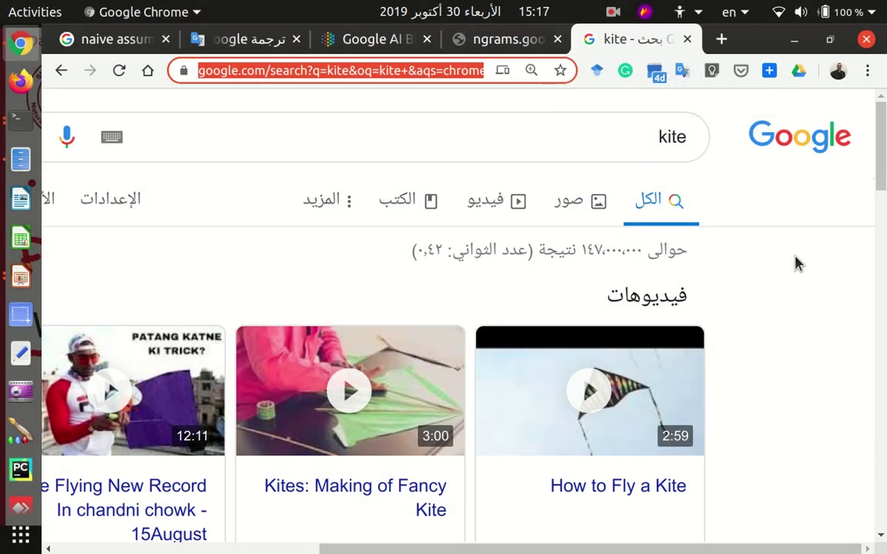
Search Google for "kite ide" and open the "Kite - AI Autocomplete and Docs for Python" result in a new tab.
left_click(531, 135)
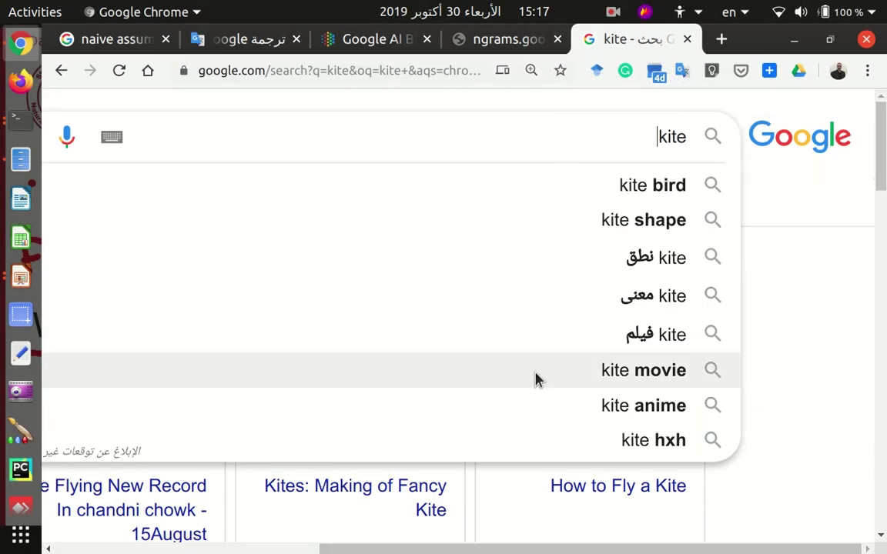
left_click(769, 180)
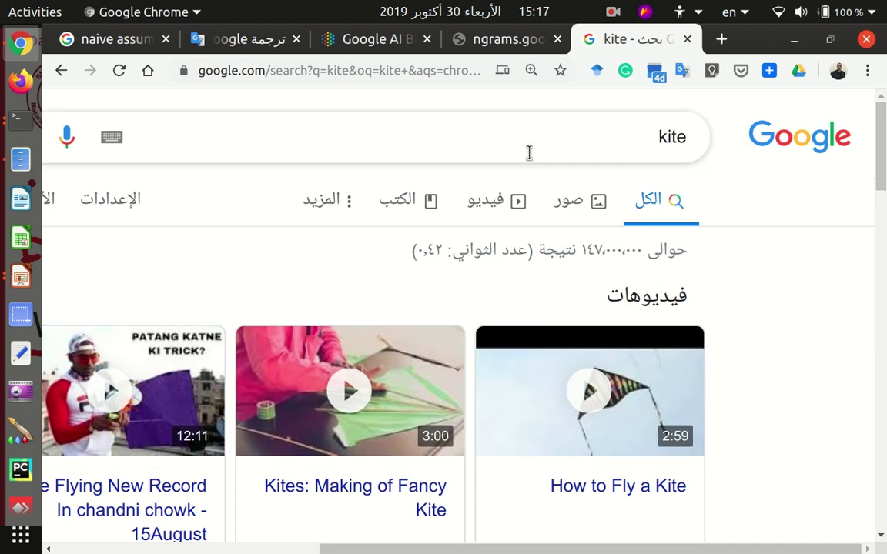
left_click(507, 141)
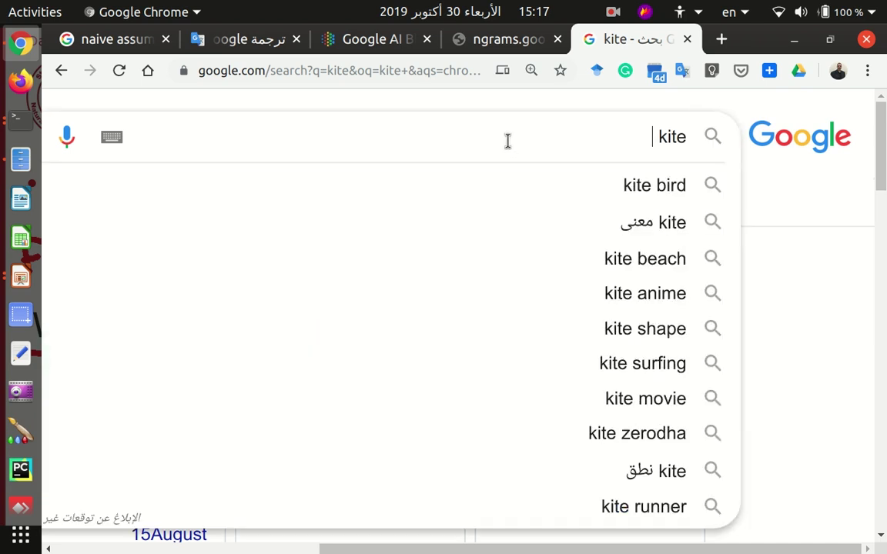
type("is")
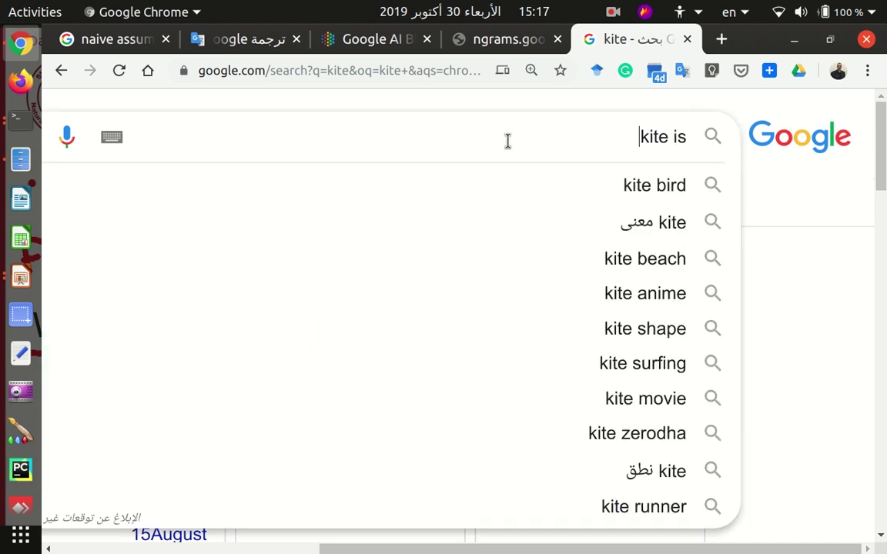
key("BackSpace")
type("de")
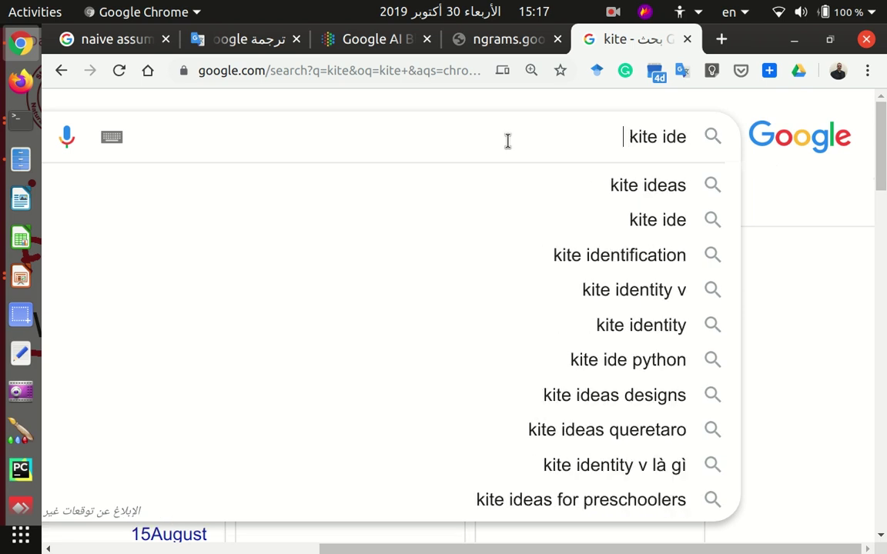
key("Return")
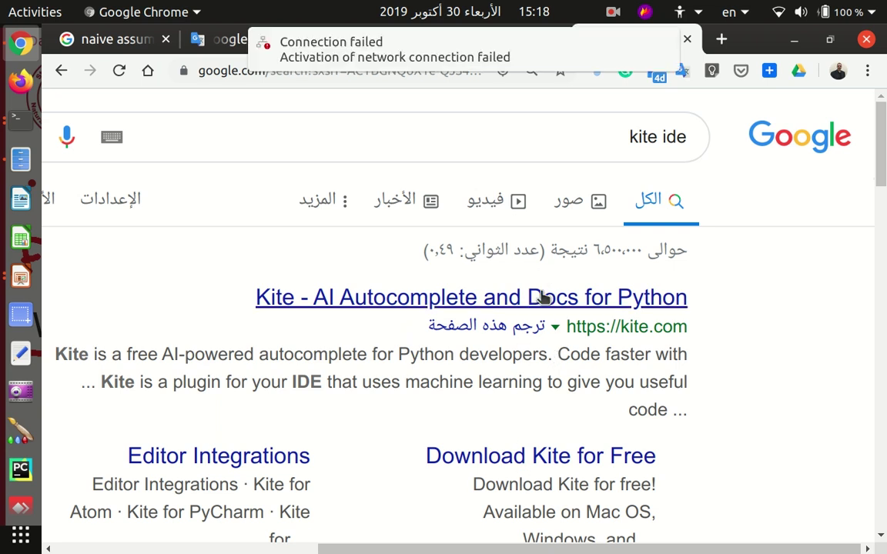
middle_click(542, 316)
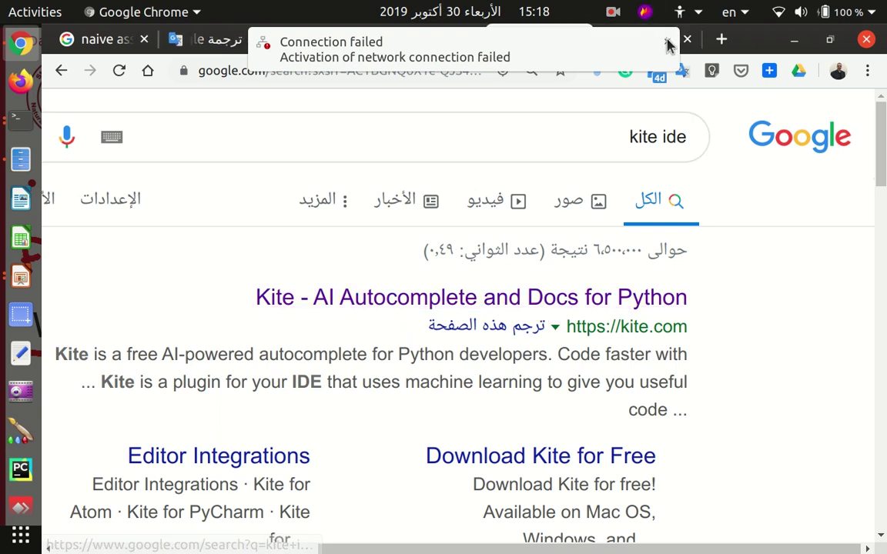
left_click(781, 12)
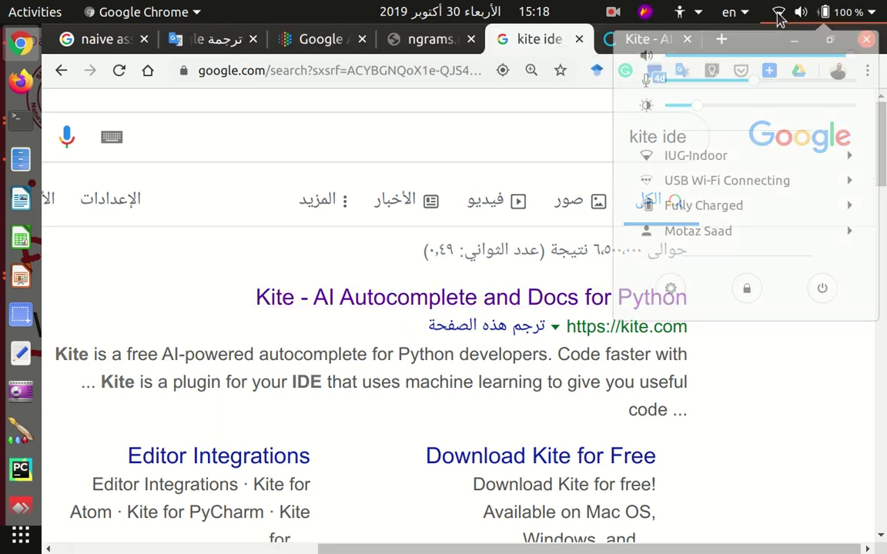
left_click(754, 160)
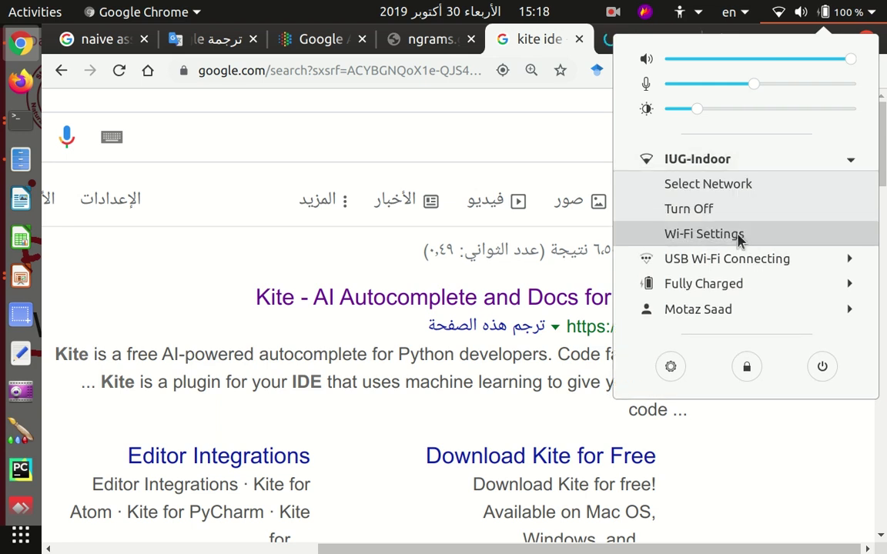
left_click(579, 40)
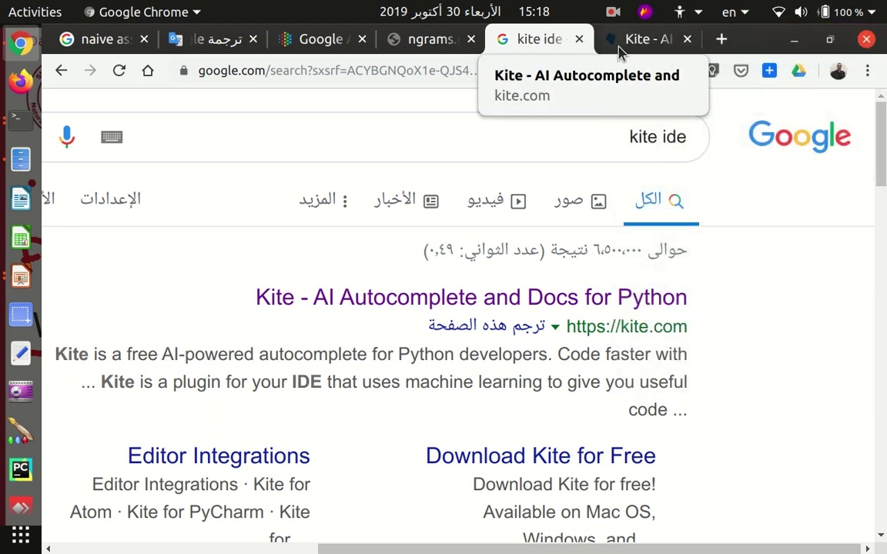
View the Kite website's introduction and its Python code completion demo.
left_click(631, 43)
scroll(444, 263, "down", 5)
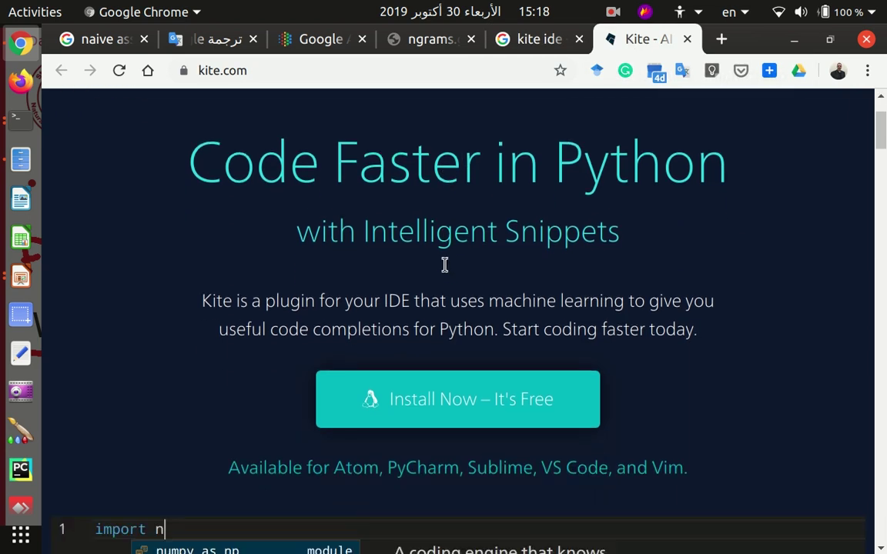
scroll(443, 277, "down", 1)
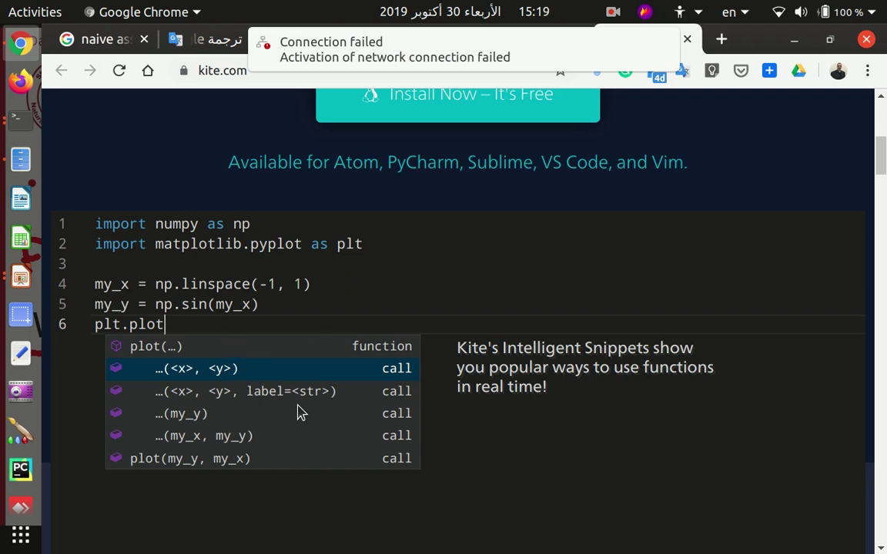
View the Kite website's demo of completing the Python requests.post call, including the section around the "More languages coming soon" link.
key("Return")
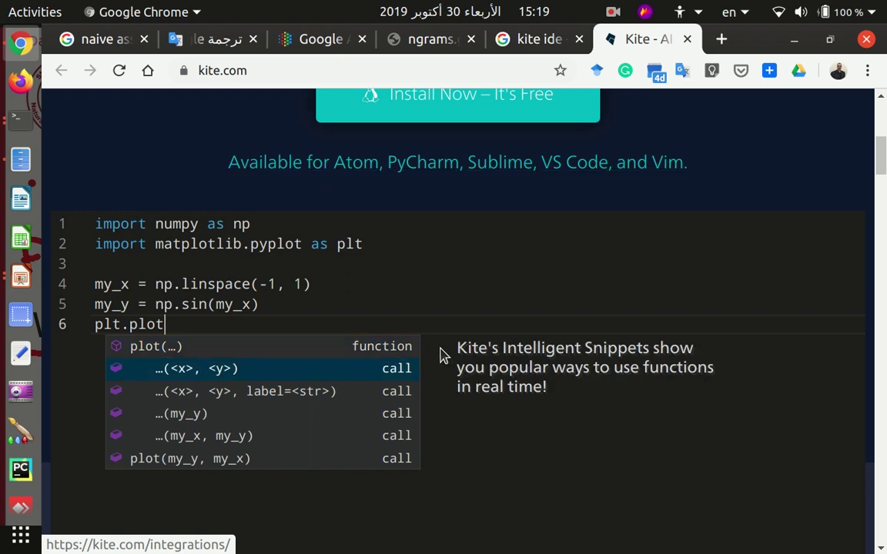
scroll(400, 317, "down", 10)
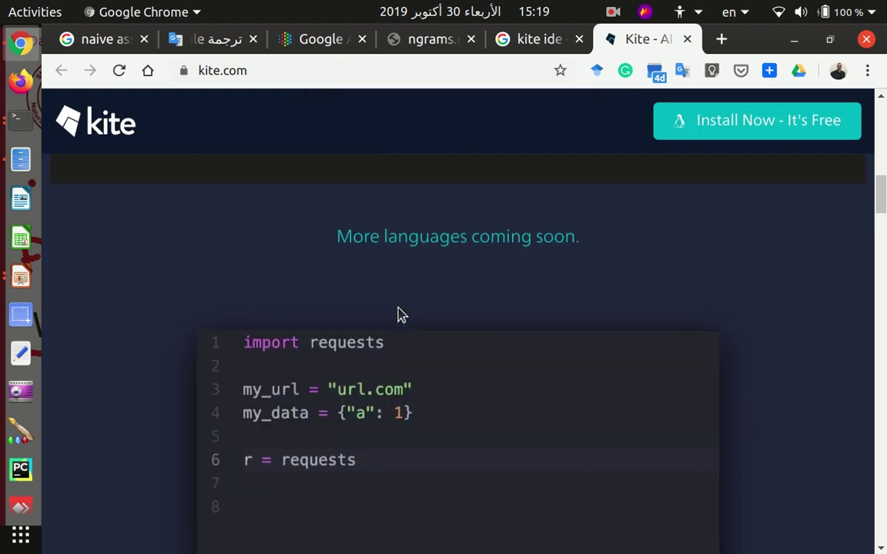
scroll(327, 274, "up", 2)
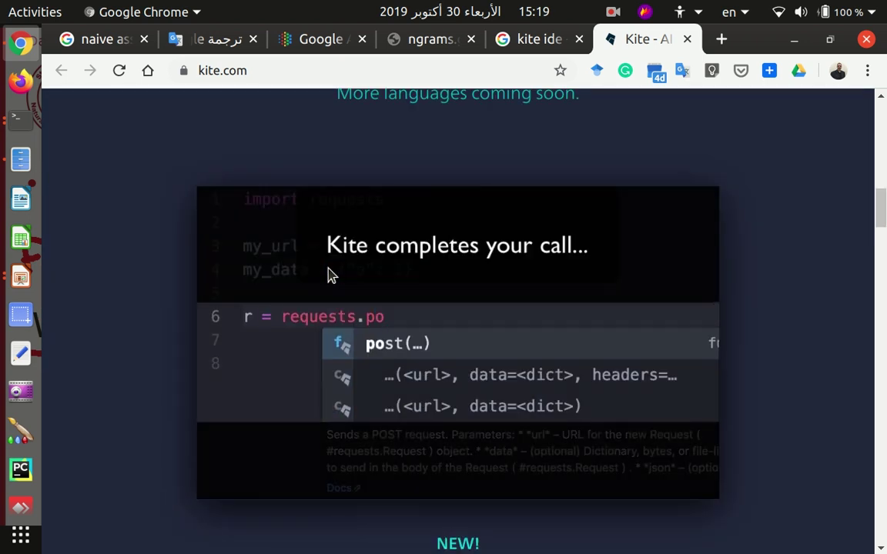
scroll(333, 261, "up", 2)
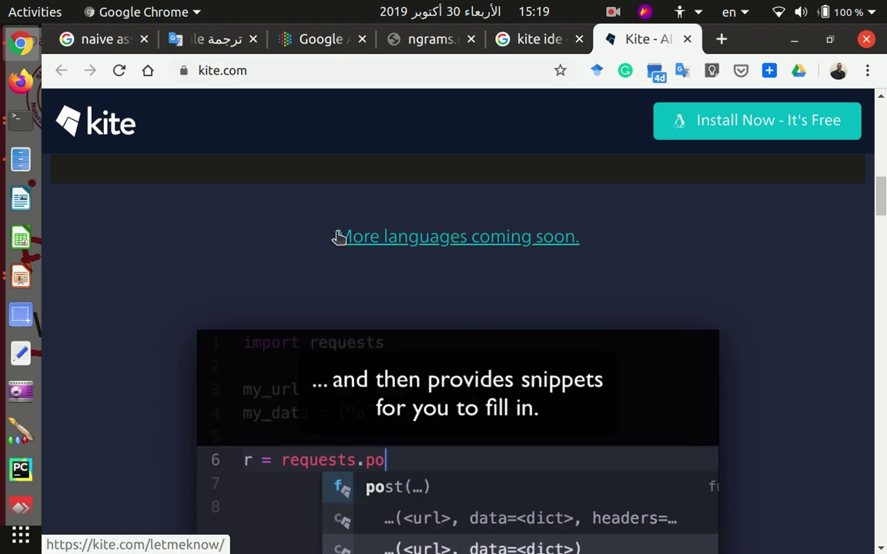
scroll(339, 237, "down", 3)
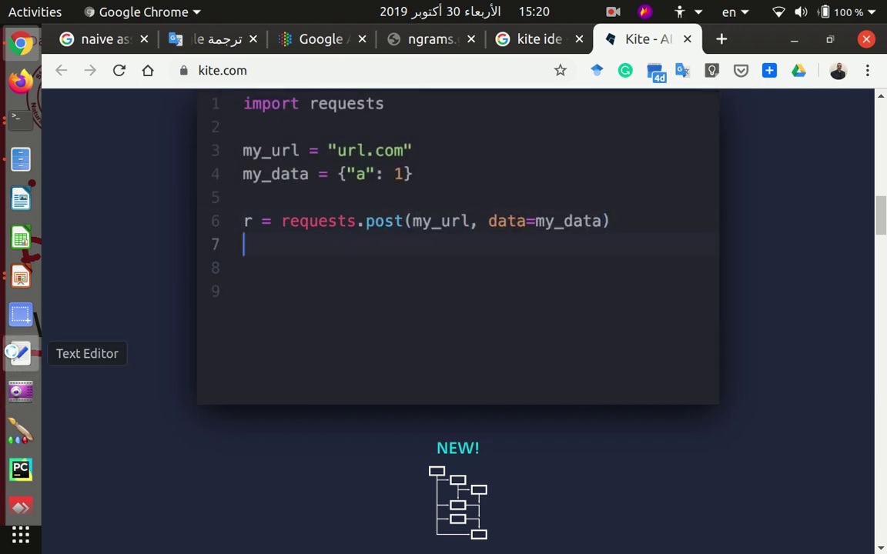
Open a maximized blank document in Text Editor and write "good morning" on the first line.
left_click(21, 352)
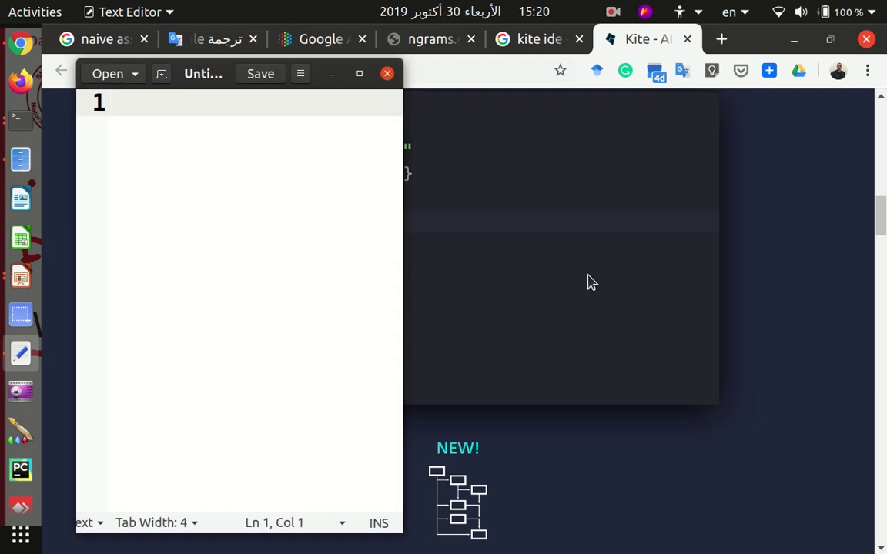
left_click(358, 73)
type("sd")
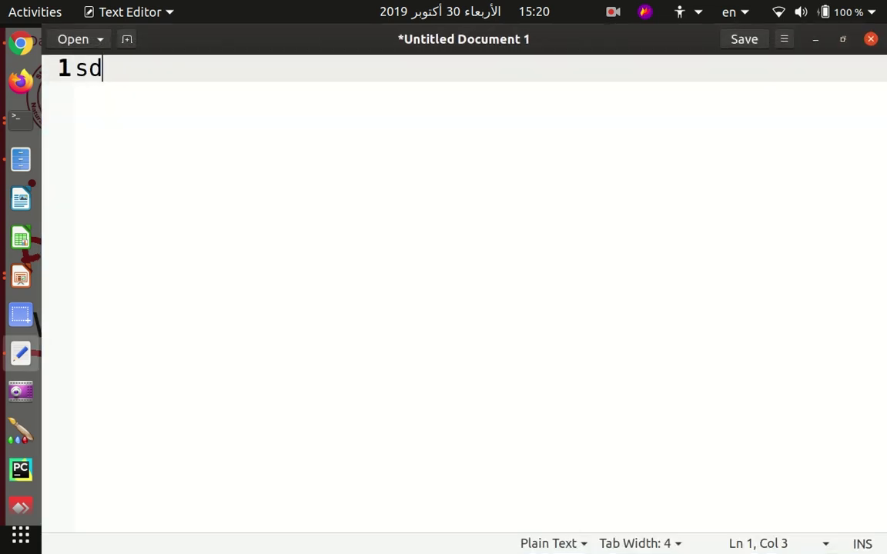
key("BackSpace")
key("BackSpace")
type("good morning")
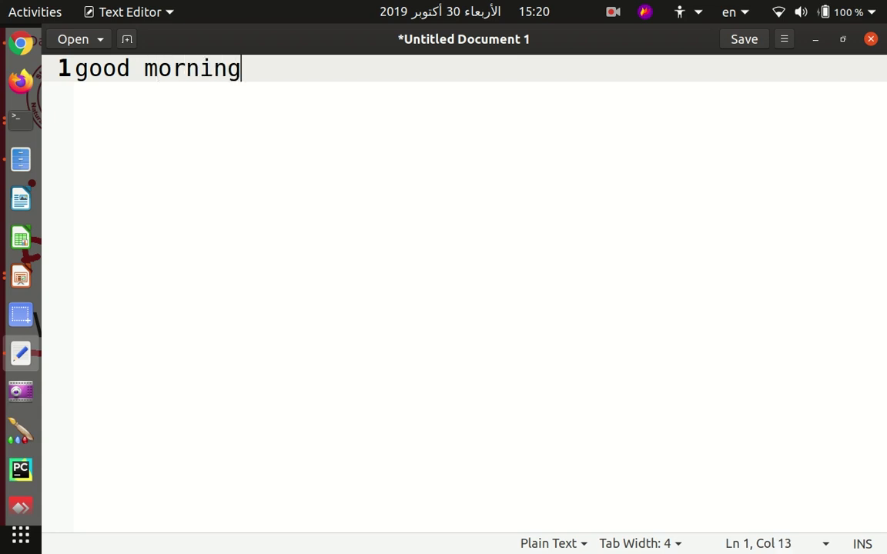
key("Return")
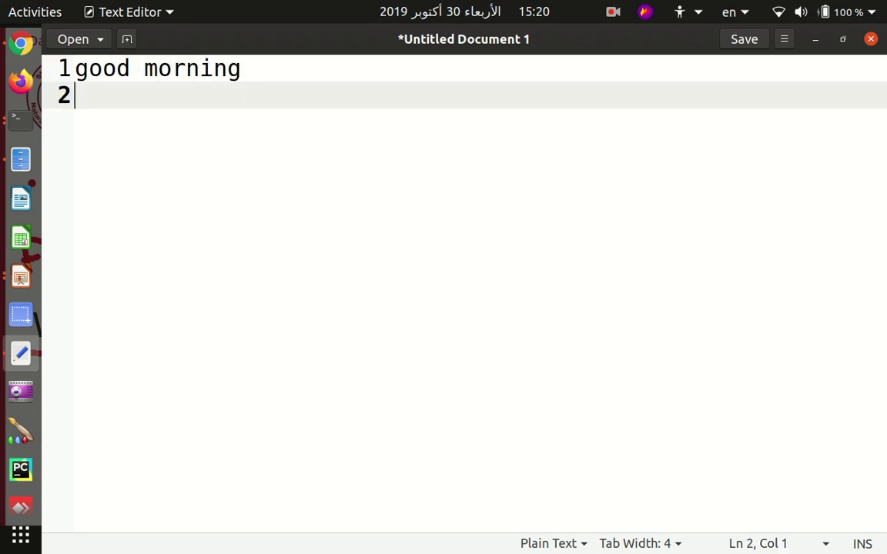
Start line 2 with "goo", accept the suggested word "good", and finish the line as "good book".
type("goo")
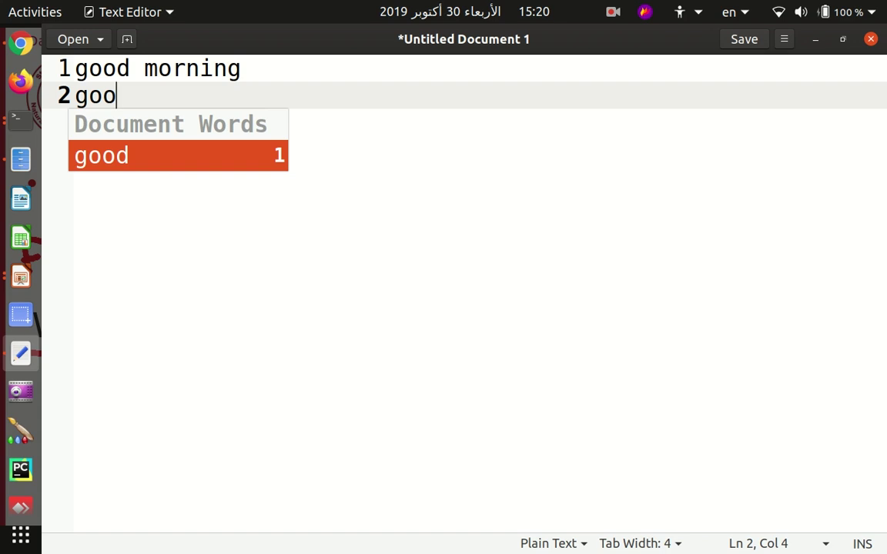
key("Return")
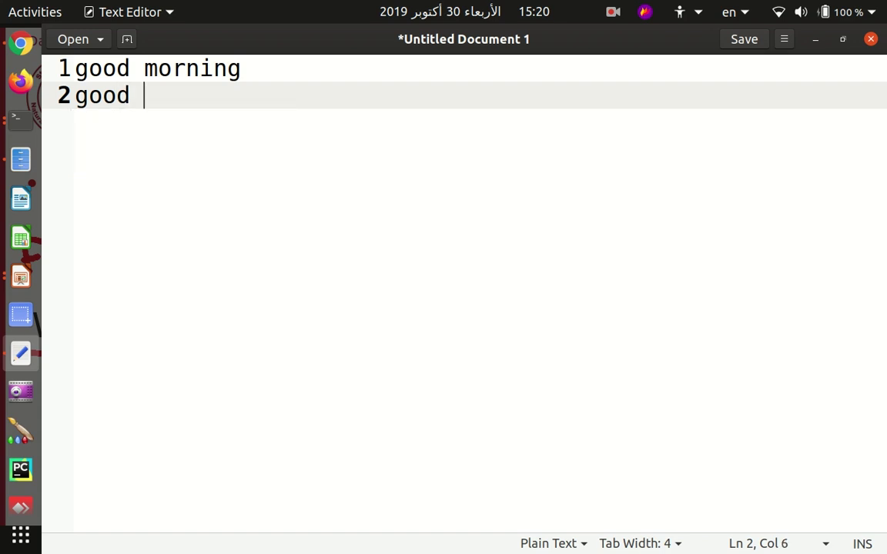
type("book")
key("Return")
key("Return")
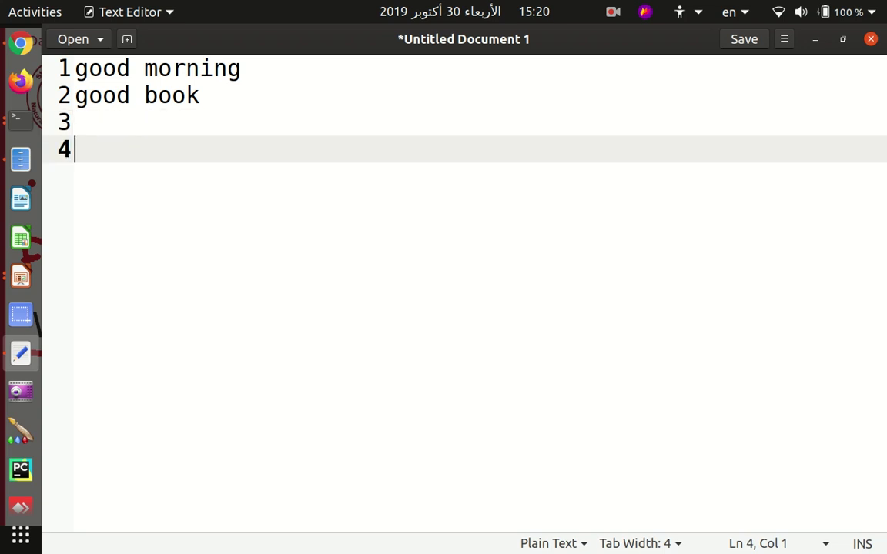
Write "give" on line 6, leaving blank lines before it and down to line 9.
key("Return")
key("Return")
type("goo")
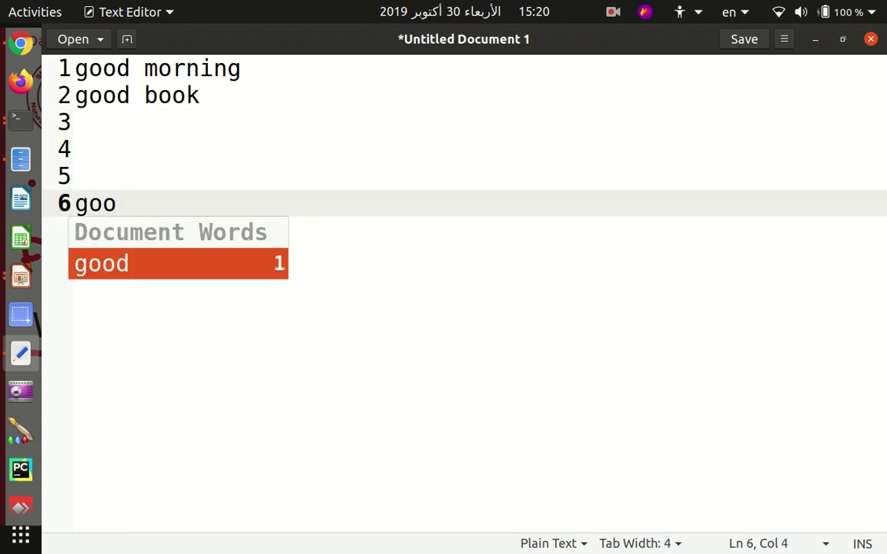
key("BackSpace")
key("BackSpace")
type("ive")
key("Return")
key("Return")
key("Return")
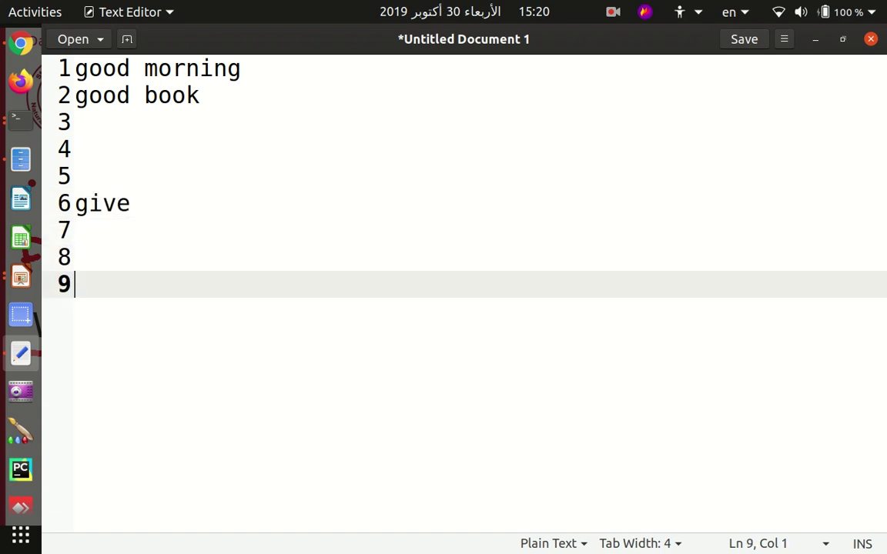
Enter "g" on line 9 and switch between the suggested document words "give" and "good".
type("gi")
key("BackSpace")
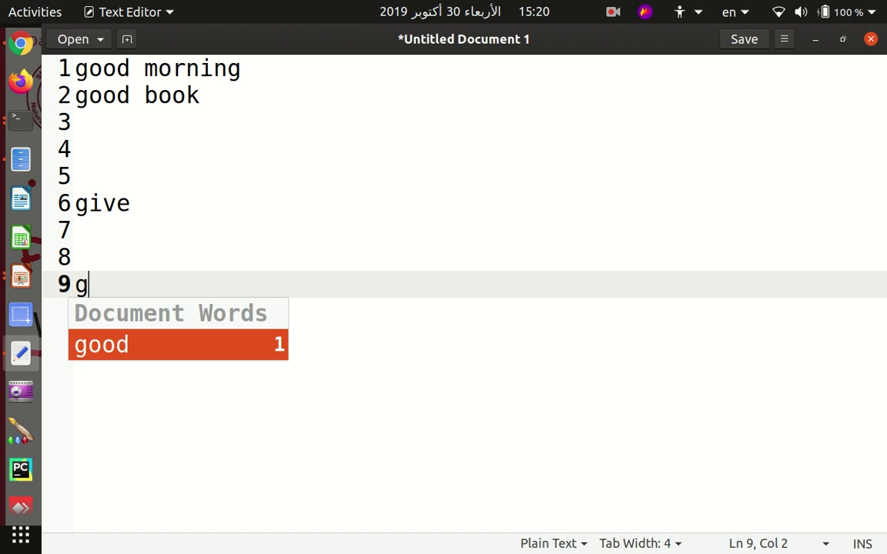
type("i")
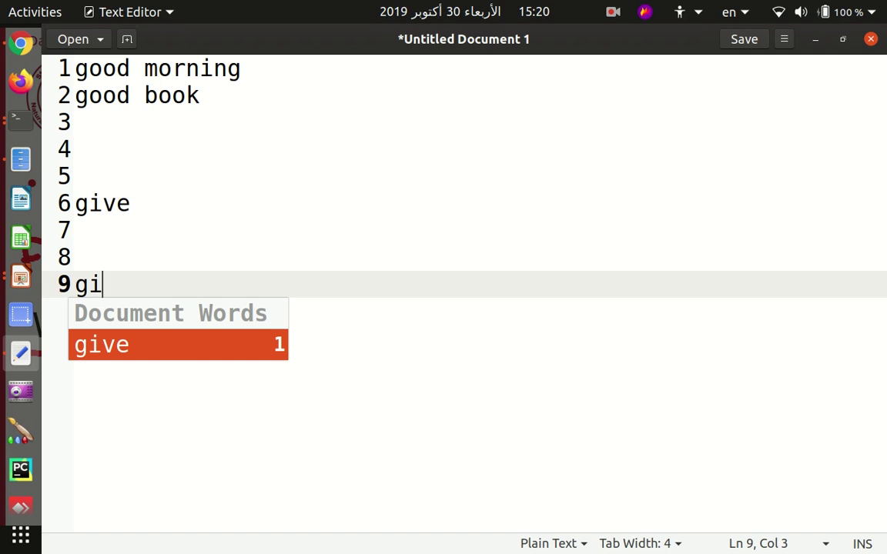
key("BackSpace")
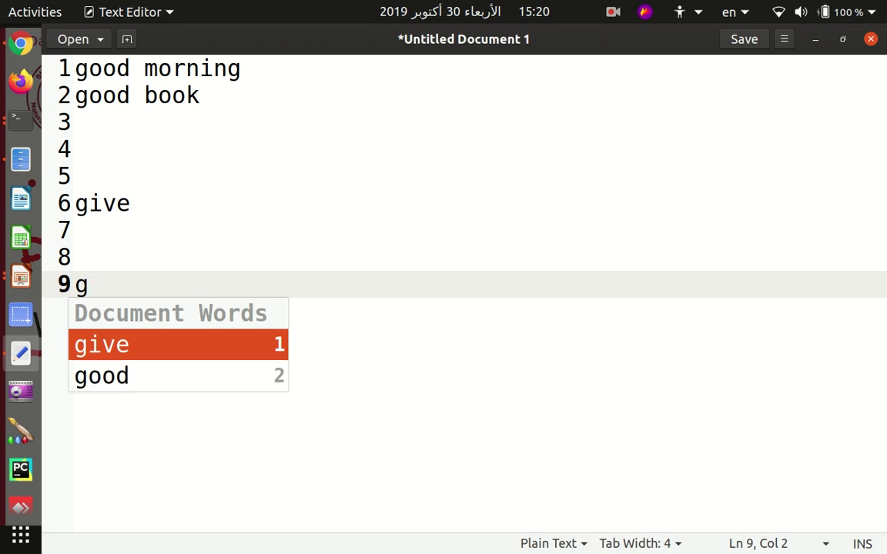
key("Down")
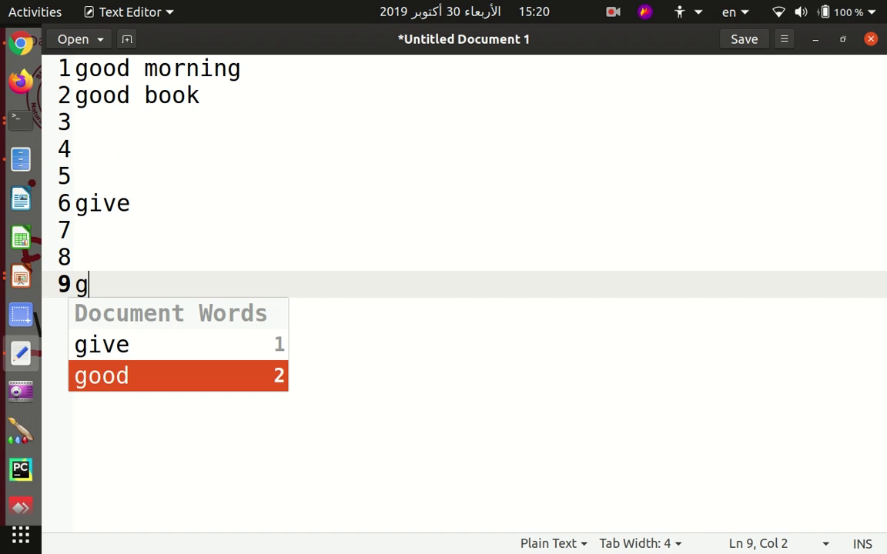
key("Up")
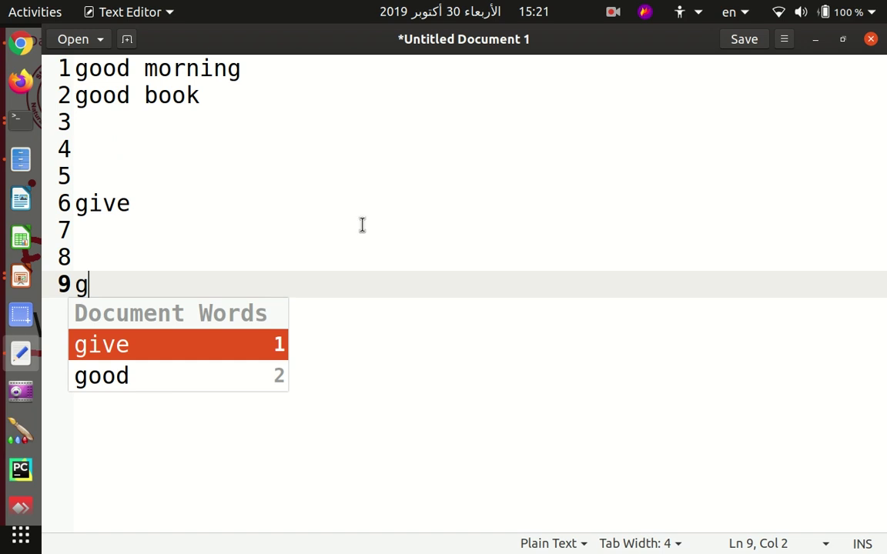
Open a new LibreOffice Calc spreadsheet and enter "Saturday" in cell A1.
left_click(21, 238)
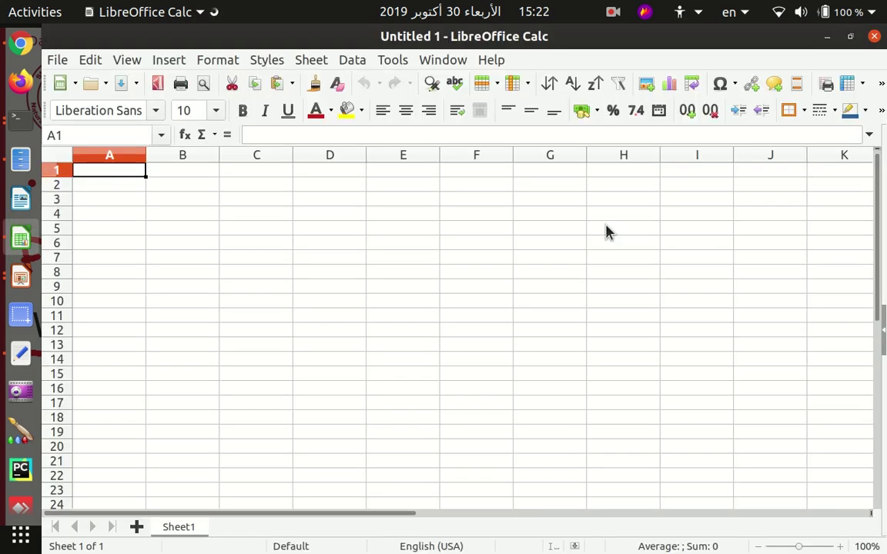
type("SaT")
key("BackSpace")
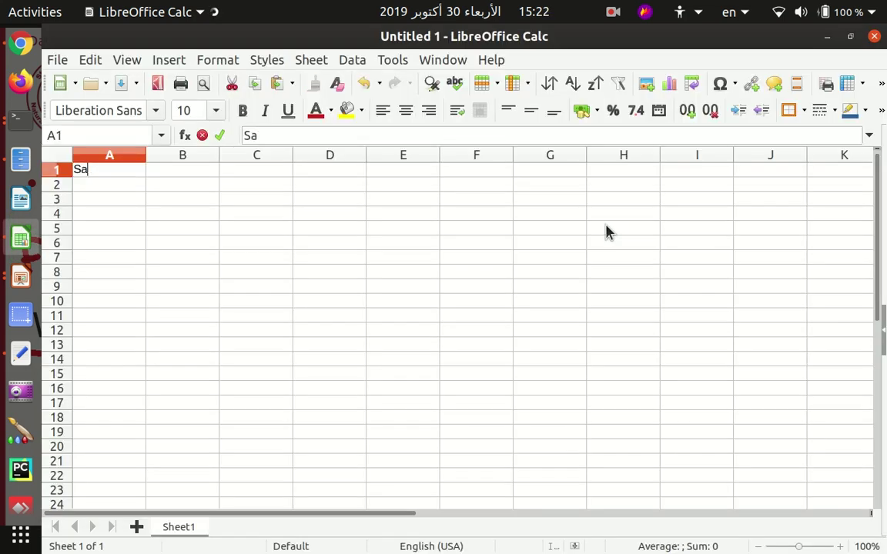
type("T")
key("BackSpace")
type("turady")
key("BackSpace")
key("BackSpace")
key("BackSpace")
type("day")
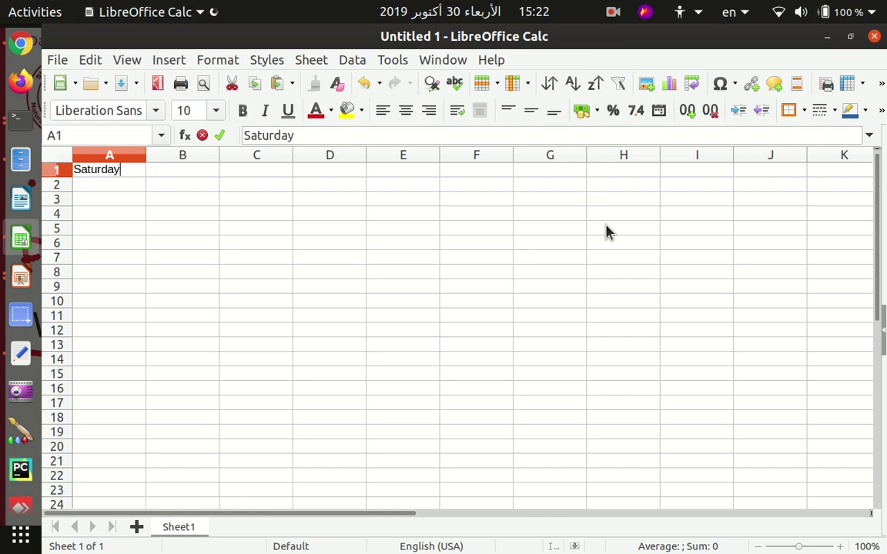
key("Return")
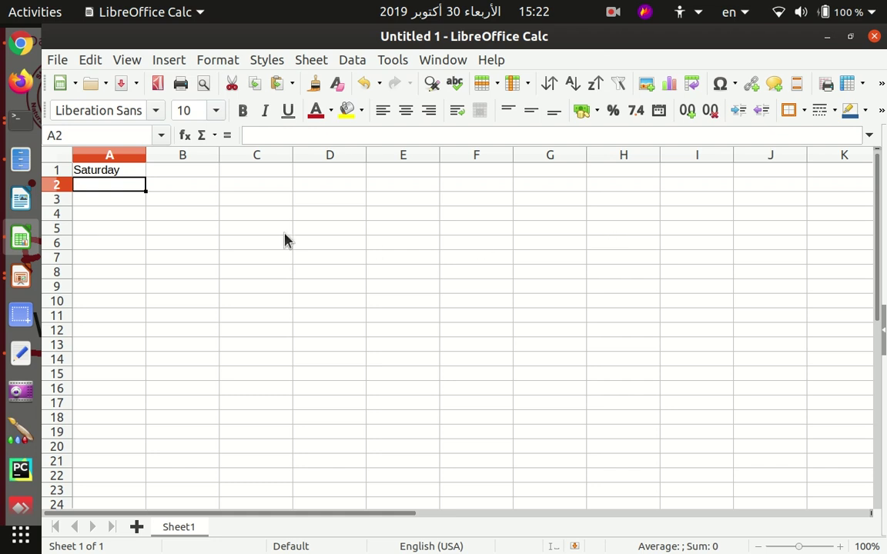
Autofill the weekday series from cell A1 down through A12.
left_click(106, 172)
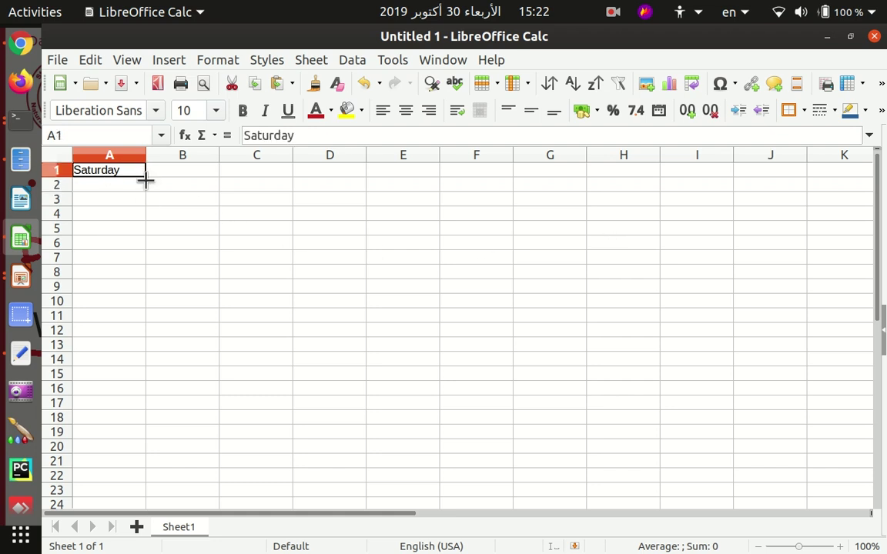
left_click_drag(145, 180, 154, 288)
left_click_drag(154, 337, 155, 340)
Examine the Language Settings and LibreOffice Calc categories in the program options, and close them without changes.
left_click(393, 59)
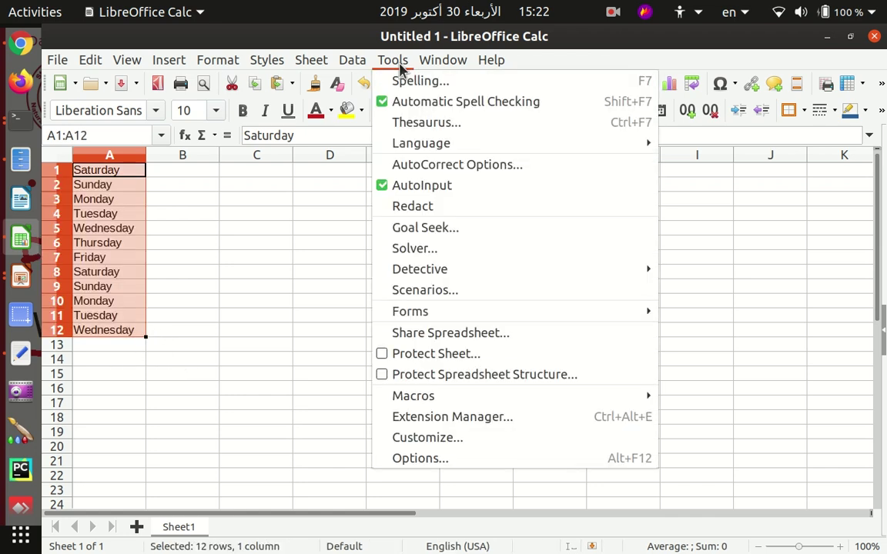
left_click(469, 458)
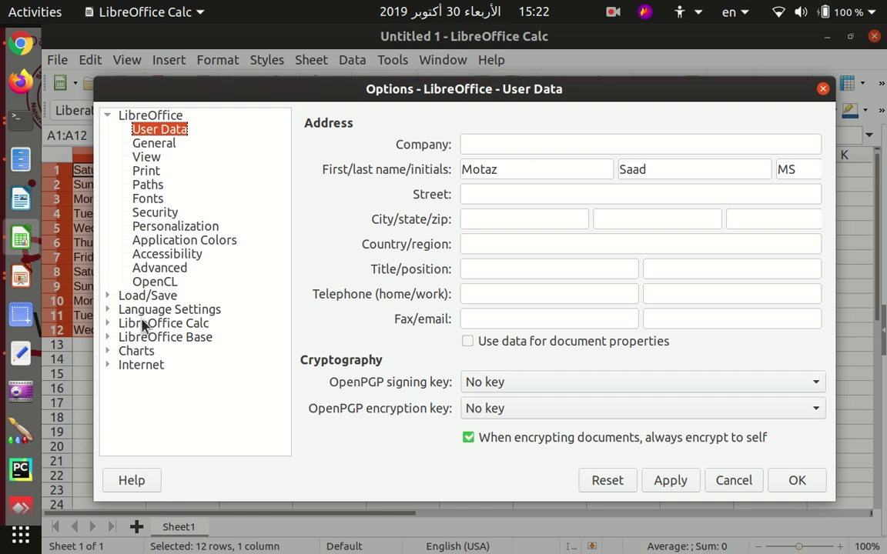
left_click(107, 310)
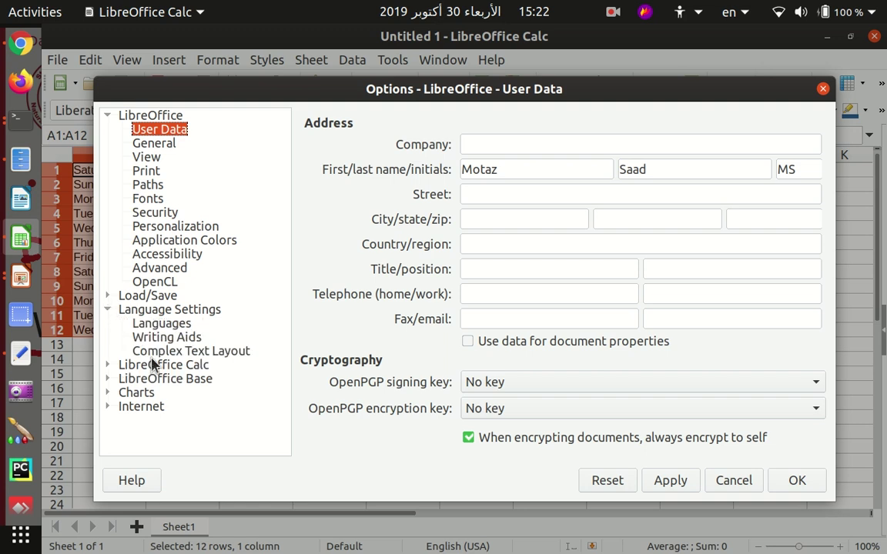
left_click(108, 366)
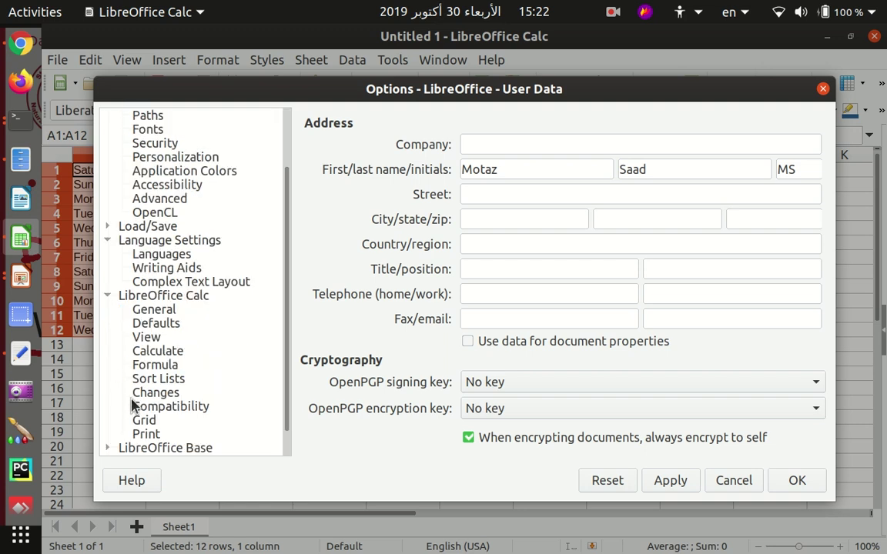
scroll(143, 309, "down", 1)
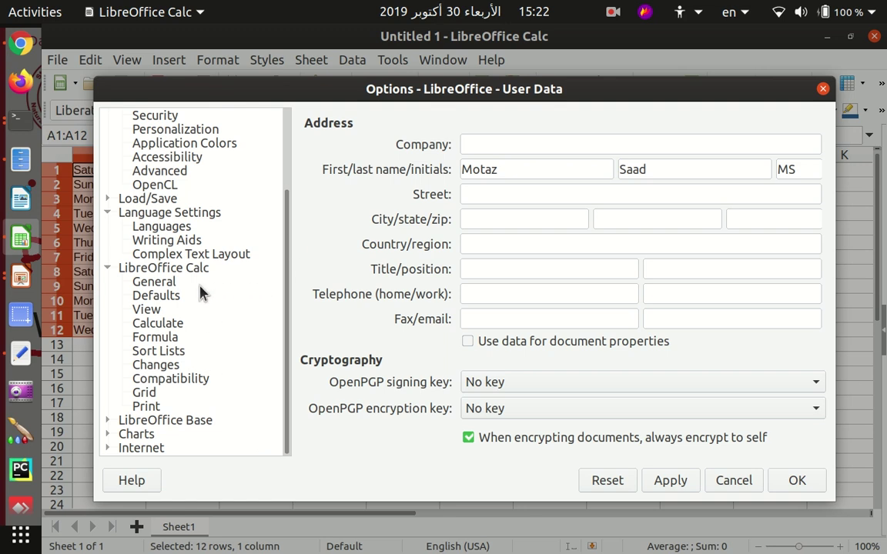
scroll(200, 286, "up", 3)
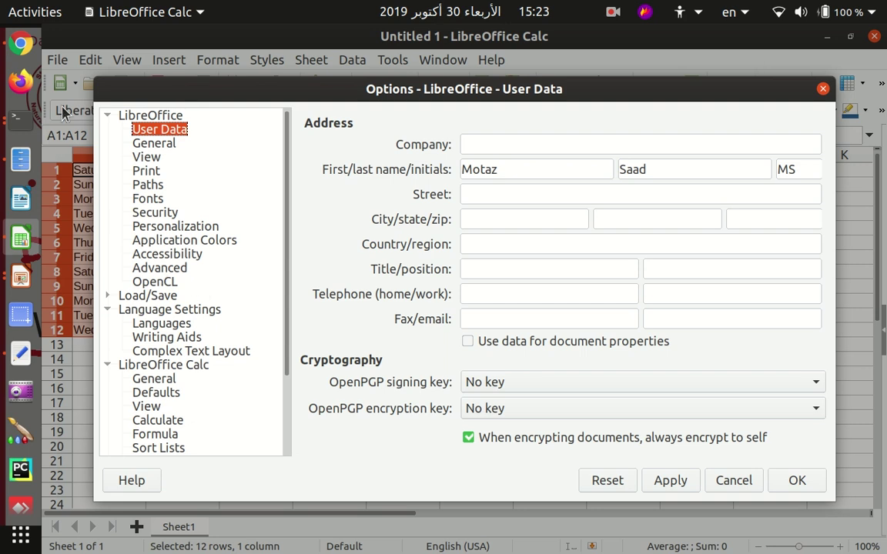
left_click(822, 91)
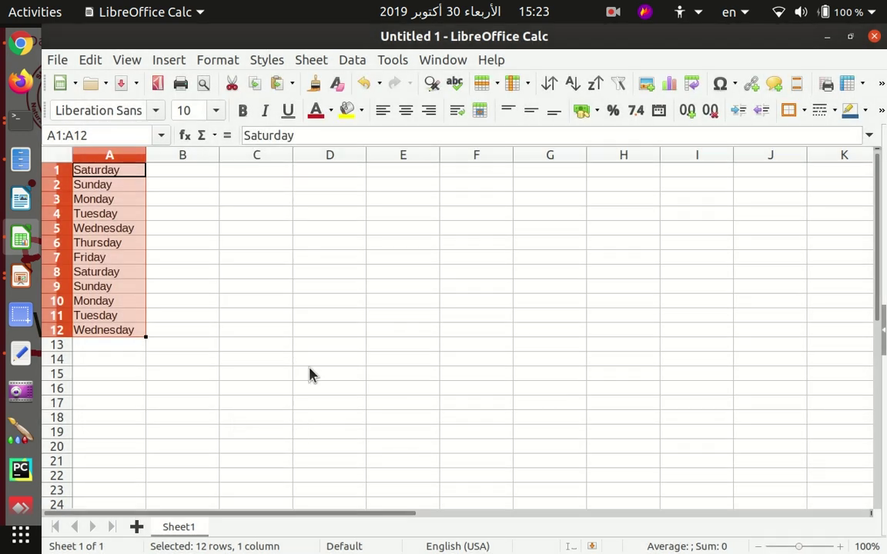
Return to the Text Editor document, re-enter "g" on line 9, request word suggestions and highlight "good".
left_click(21, 43)
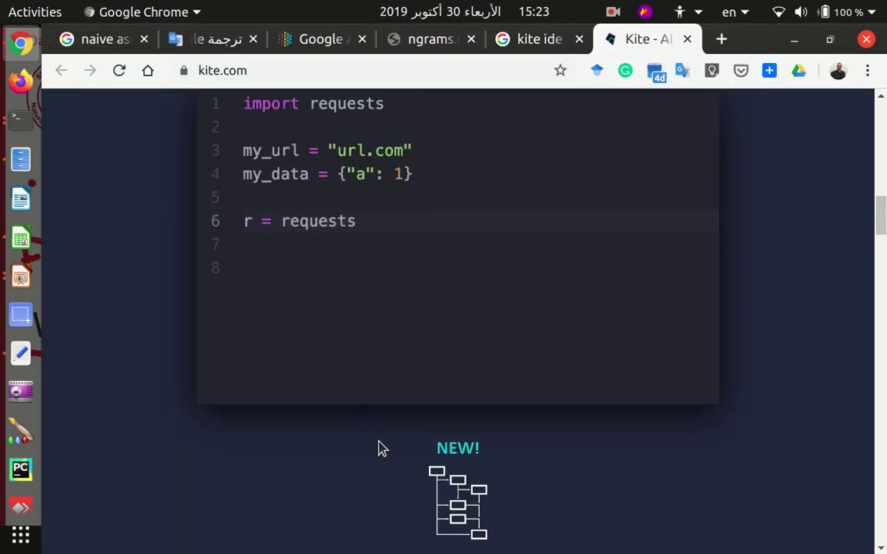
left_click(21, 353)
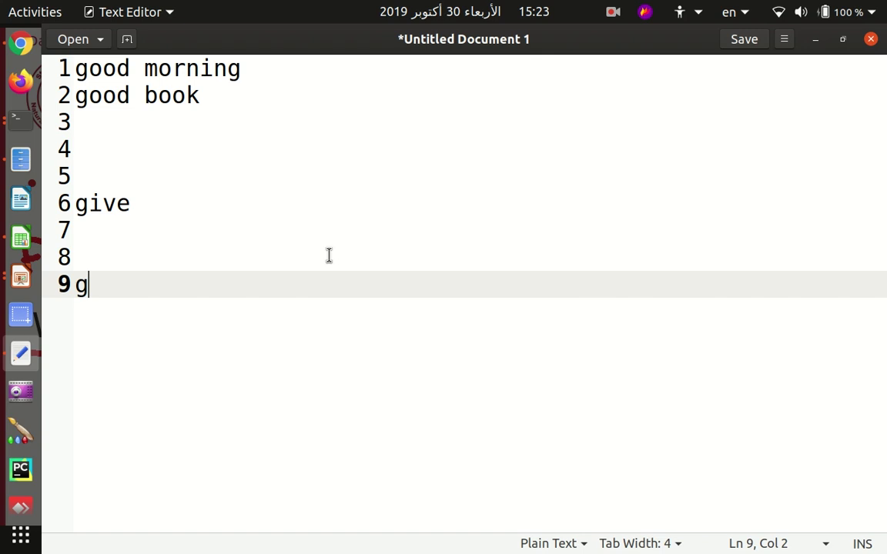
key("BackSpace")
type("mo")
key("BackSpace")
key("BackSpace")
type("g")
key("ctrl+space")
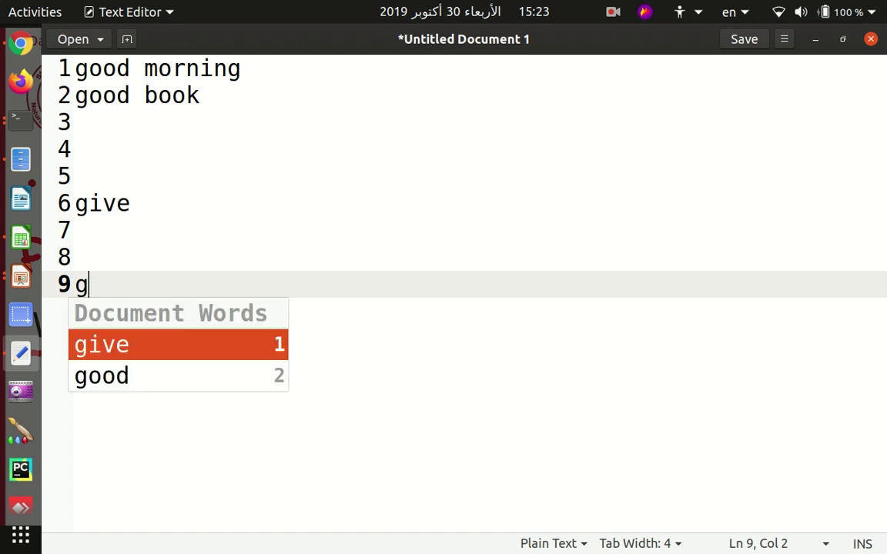
key("Down")
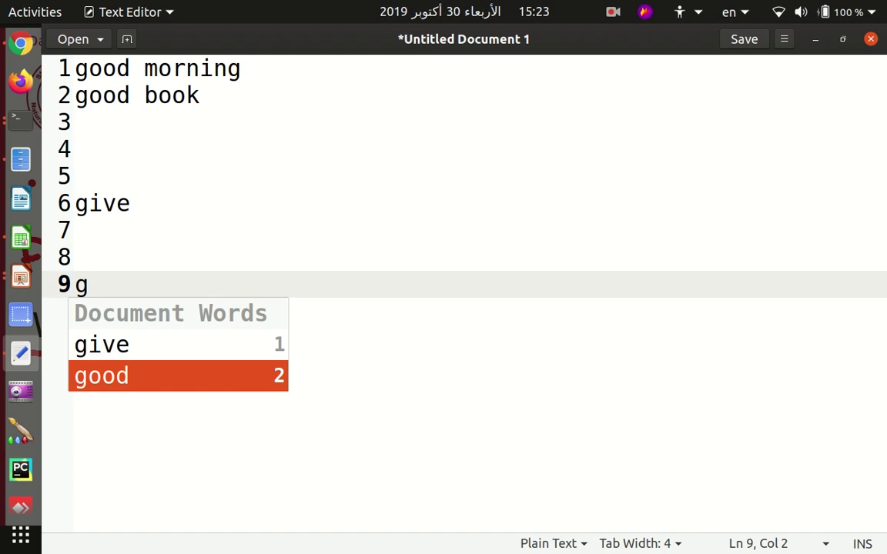